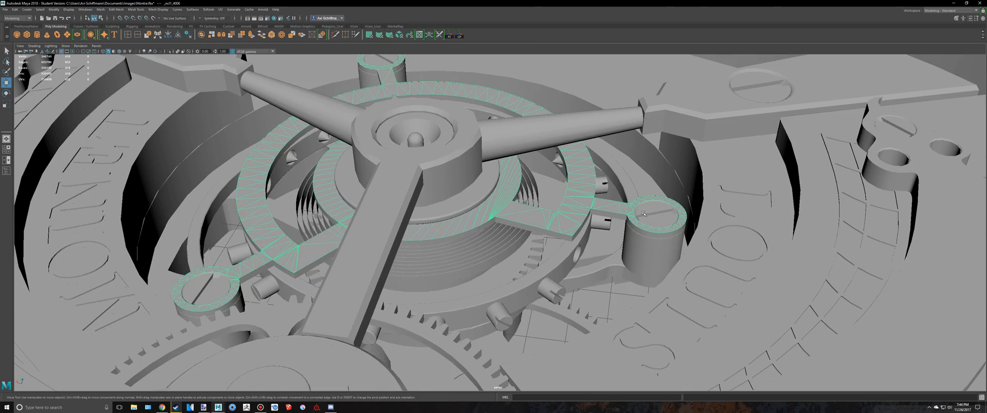
Step: Switch from the reference watch to the working scene and assign a new Blinn material to the three-armed ring part
left_click(656, 211)
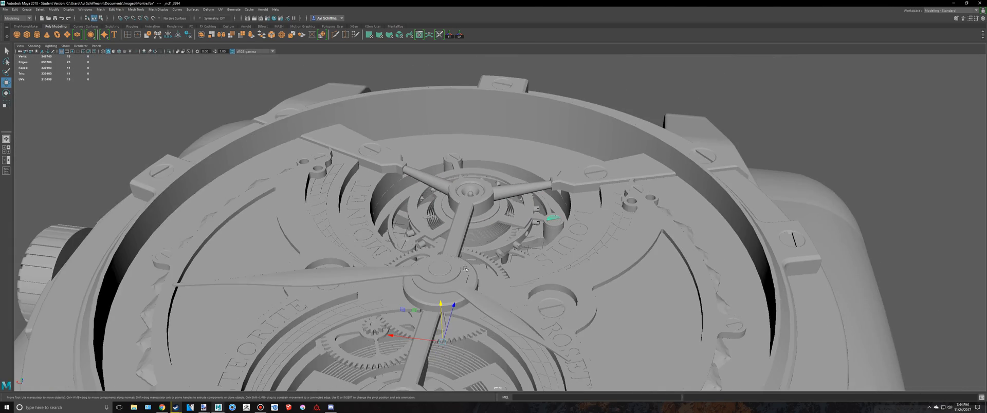
left_click_drag(430, 253, 362, 355, "alt")
scroll(403, 239, "up", 5)
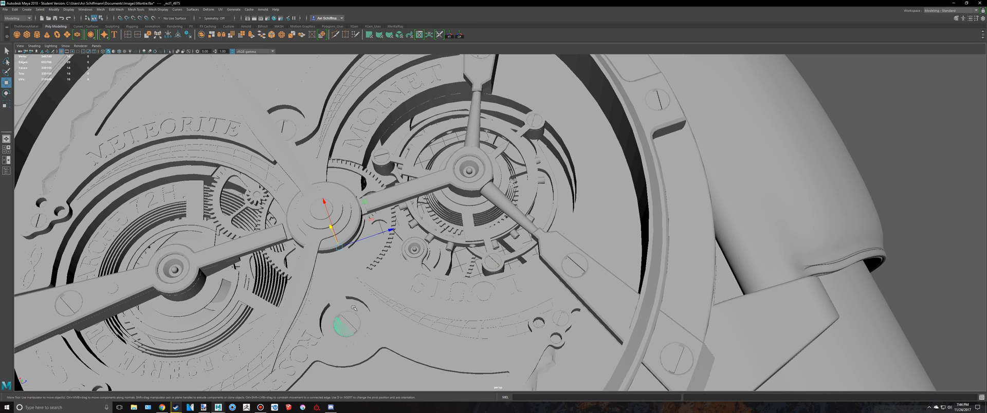
scroll(354, 308, "down", 5)
left_click_drag(413, 257, 414, 189, "alt")
key("alt+Tab")
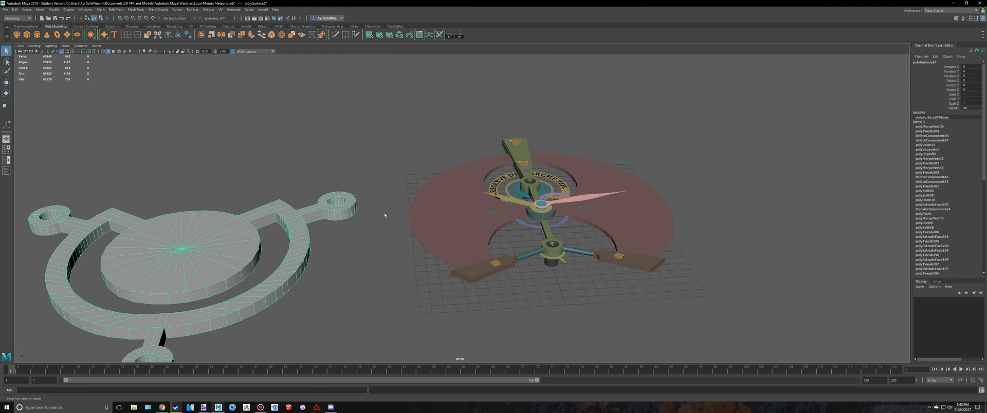
scroll(384, 215, "down", 3)
right_click(285, 223)
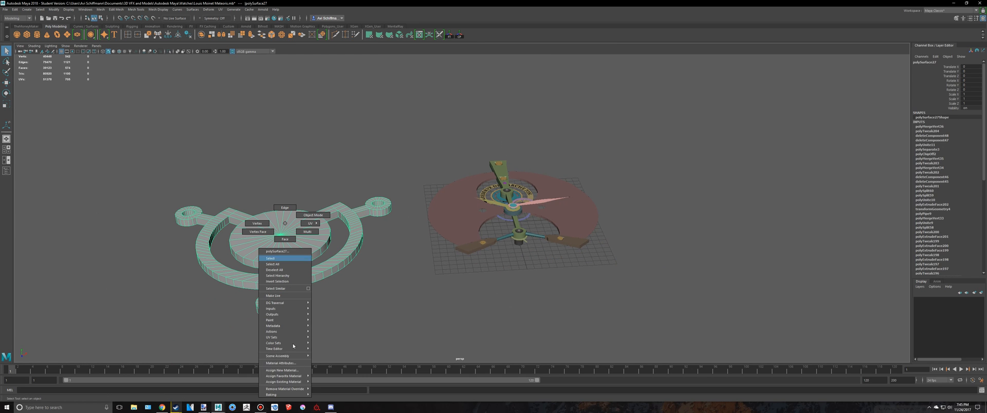
left_click(289, 370)
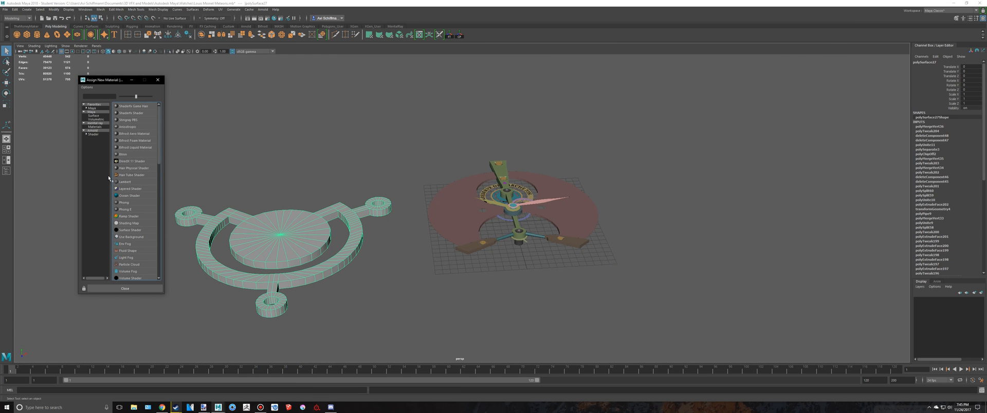
left_click(126, 154)
Step: Set the Blinn material's colour to a muted olive green
left_click(912, 126)
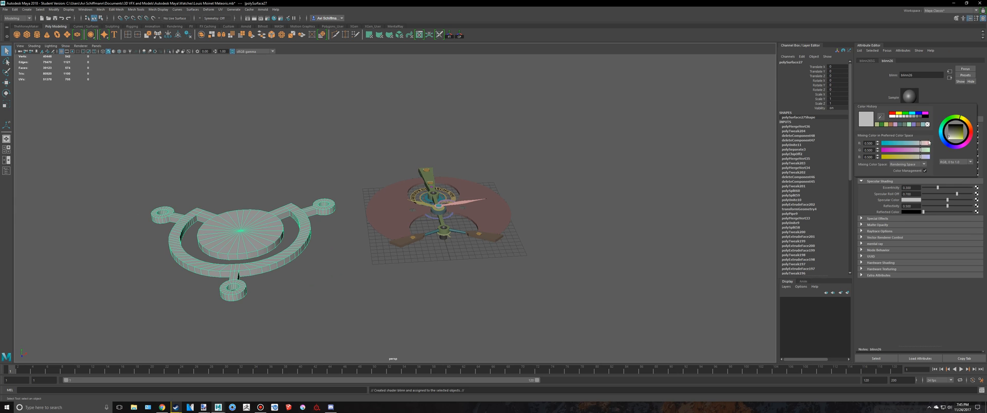
left_click_drag(951, 133, 952, 132)
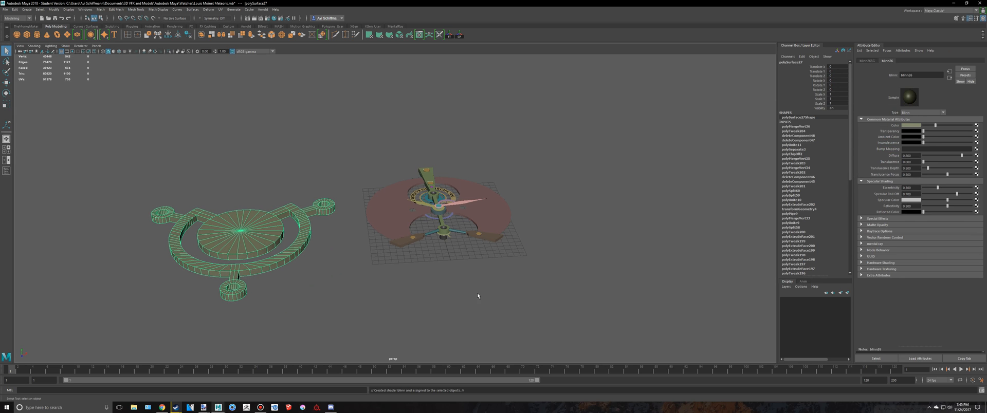
left_click(919, 125)
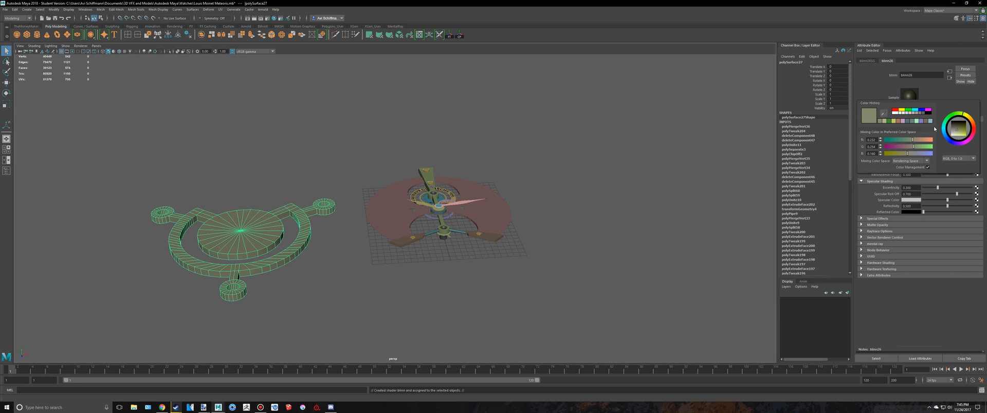
left_click(476, 297)
Step: Snap the ring part's pivot to its disc centre and move the part over the lower hub in the top view
middle_click_drag(425, 286, 545, 258, "alt")
left_click_drag(545, 258, 499, 285, "alt")
left_click(396, 196)
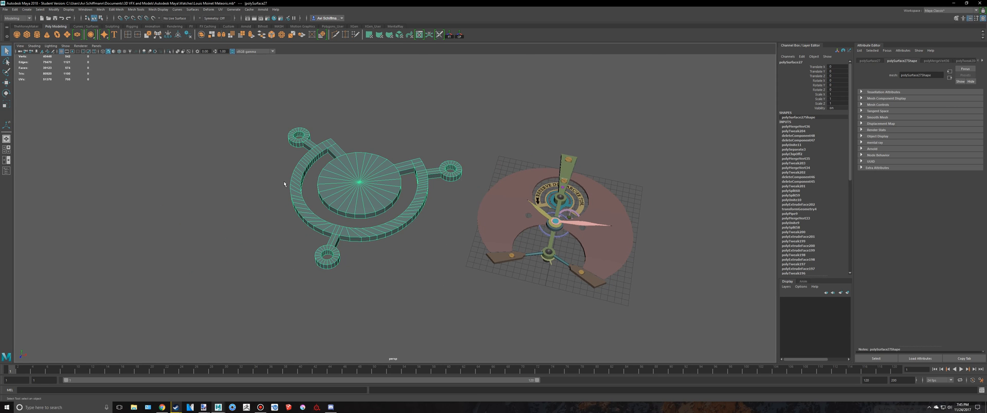
key("r")
key("space")
key("space")
scroll(232, 158, "down", 4)
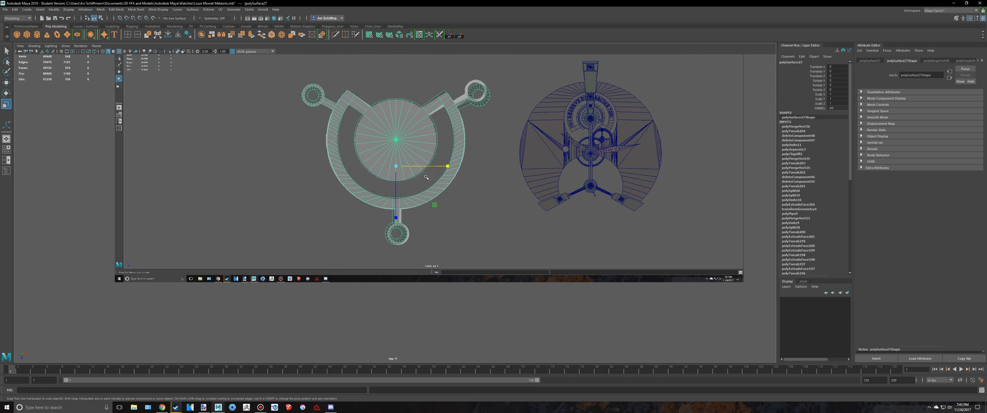
middle_click_drag(443, 66, 411, 116, "alt")
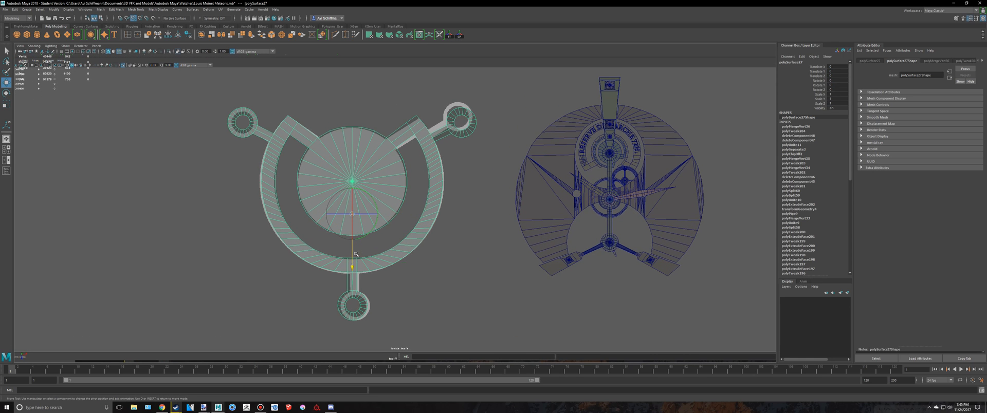
scroll(406, 194, "up", 2)
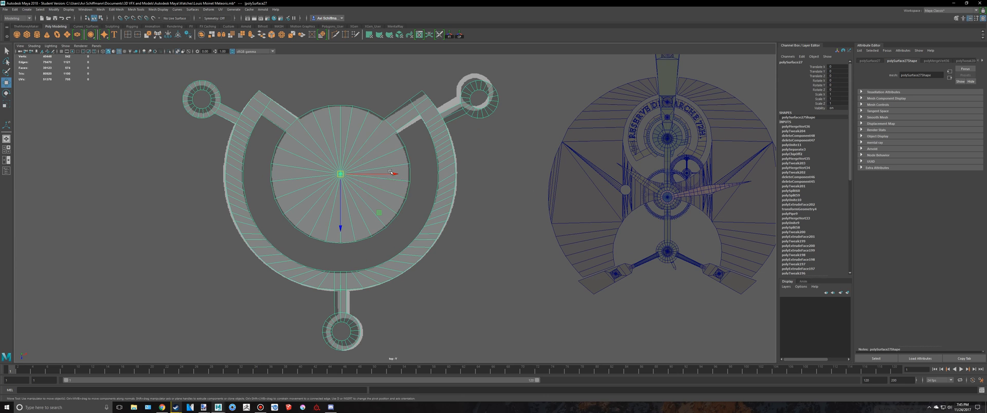
left_click_drag(341, 175, 663, 237)
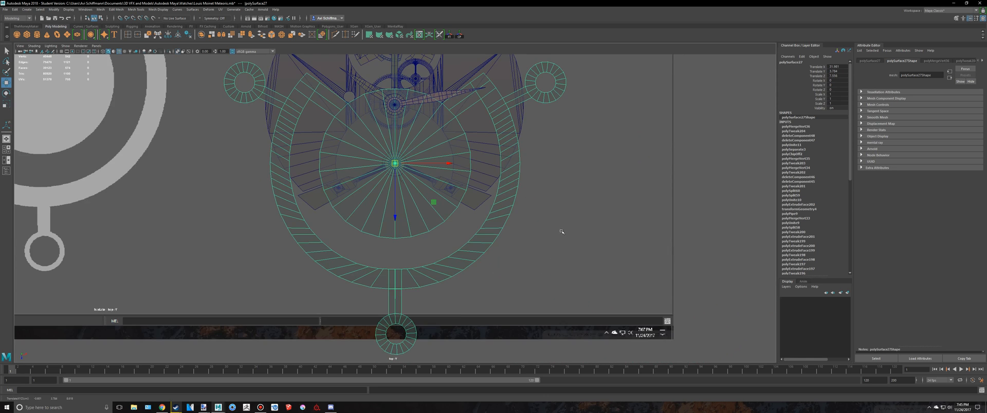
scroll(562, 231, "up", 8)
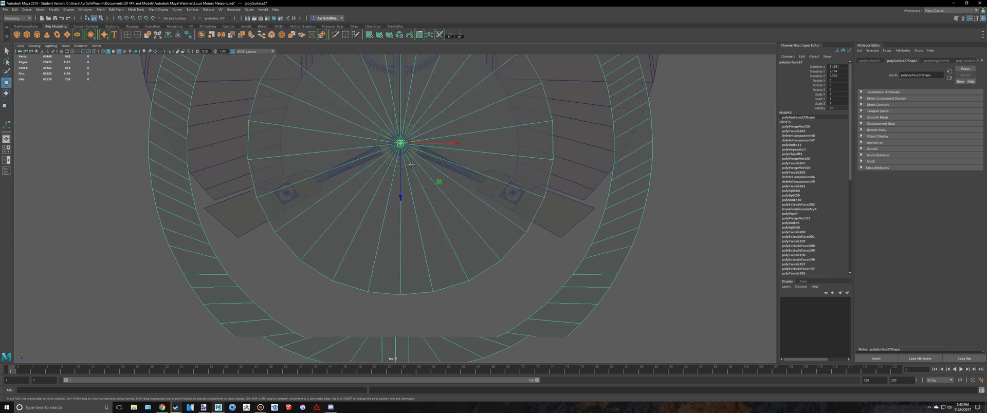
left_click_drag(414, 152, 410, 155)
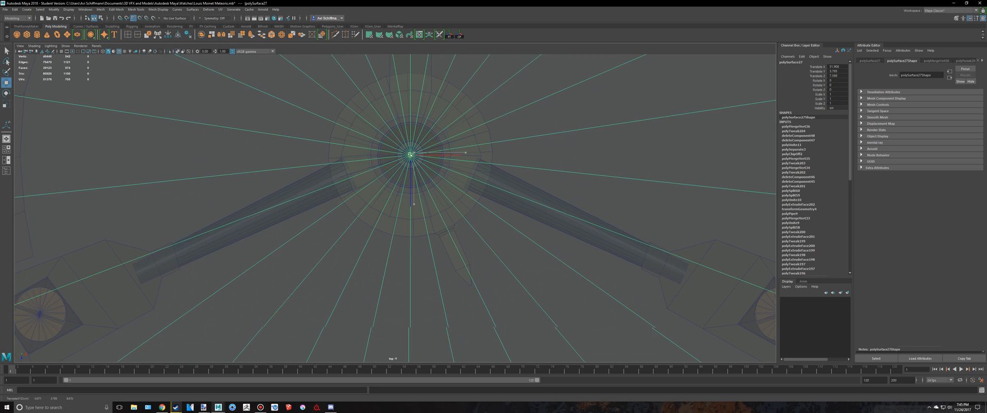
Step: Scale the three-armed ring part down uniformly until it fits closely around the lower hub
scroll(422, 162, "up", 6)
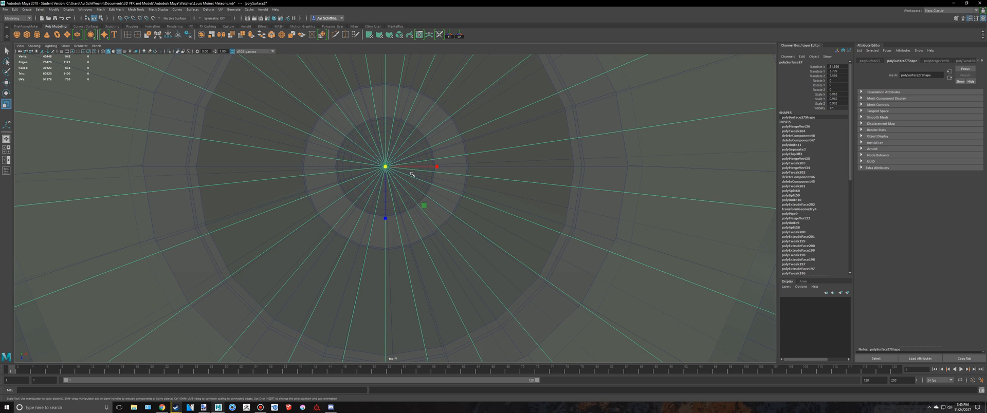
scroll(412, 174, "down", 12)
left_click_drag(394, 206, 54, 206)
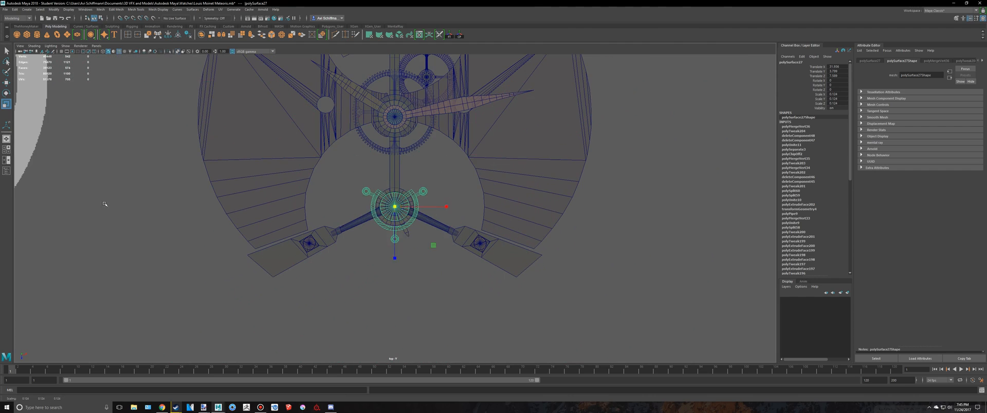
scroll(392, 198, "up", 5)
Step: Switch to the reference watch and examine the three-armed ring bridge and balance-wheel rim around the hub from several angles
key("alt+Tab")
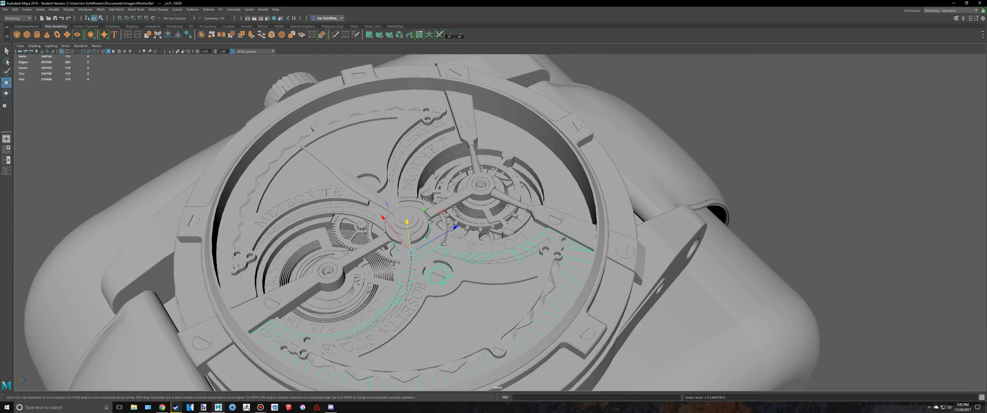
right_click_drag(456, 227, 509, 228, "alt")
left_click_drag(509, 228, 507, 211, "alt")
right_click_drag(507, 211, 567, 214, "alt")
left_click_drag(566, 214, 567, 193, "alt")
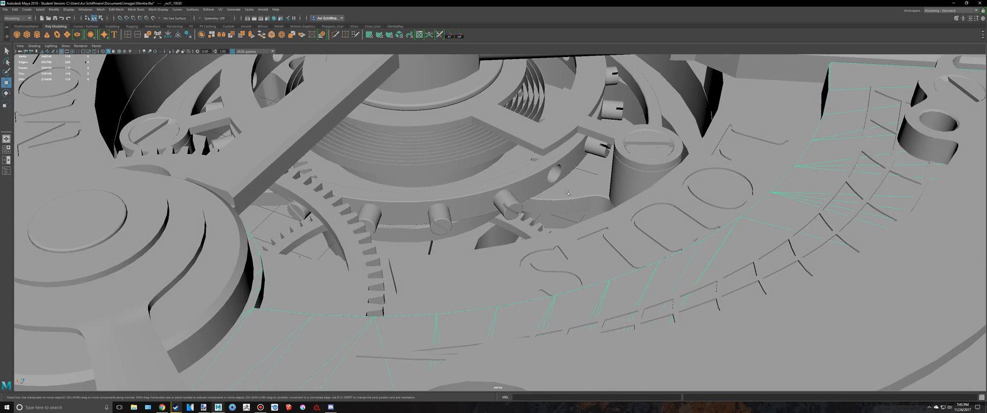
left_click(539, 174)
middle_click_drag(538, 175, 480, 246, "alt")
right_click_drag(480, 246, 447, 256, "alt")
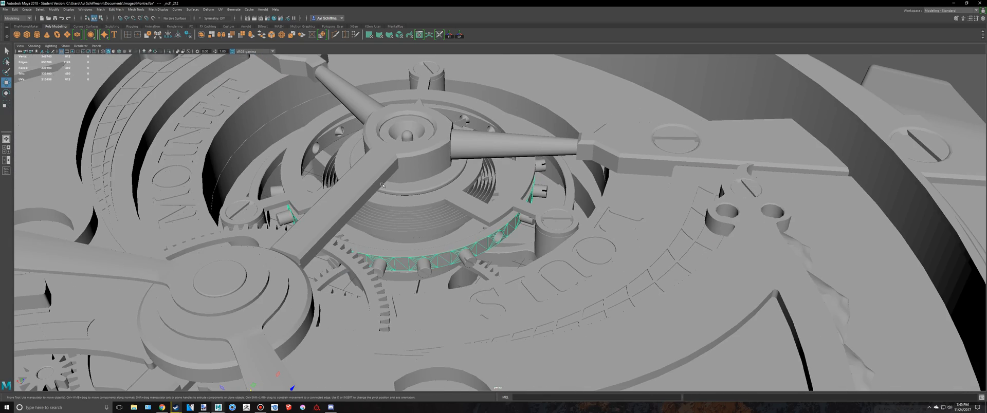
scroll(415, 161, "down", 5)
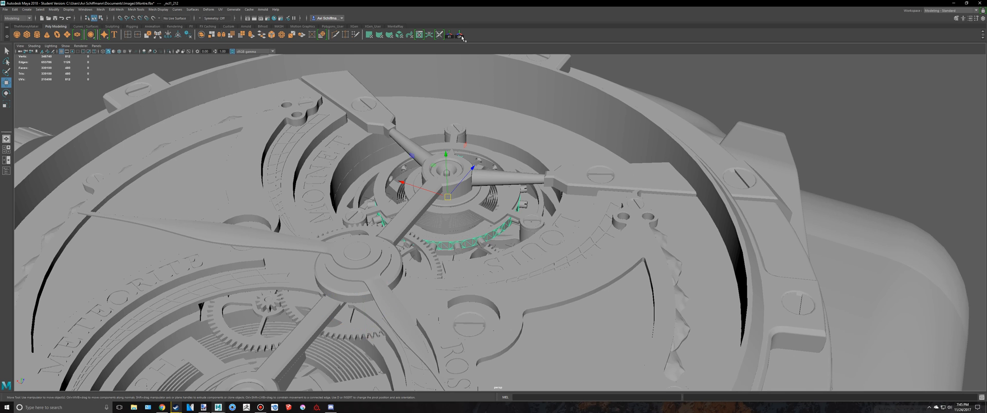
scroll(443, 134, "up", 3)
mouse_move(411, 89)
left_mouse_down("alt")
mouse_move(437, 93)
mouse_move(420, 98)
left_mouse_up("alt")
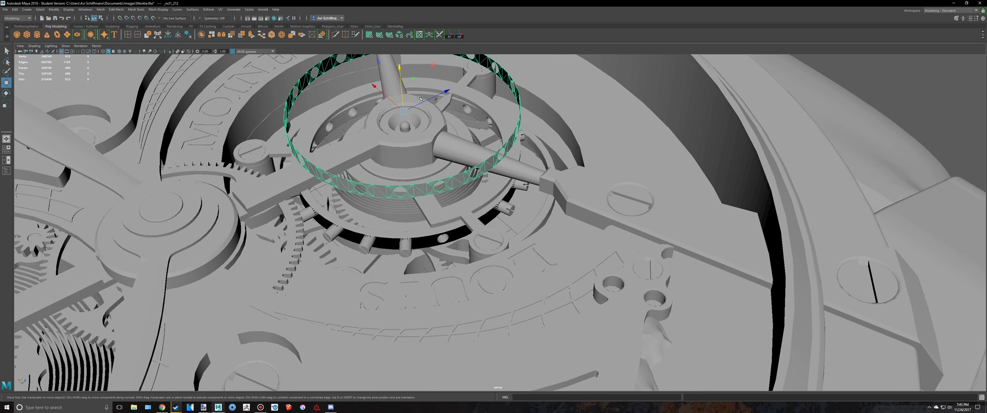
left_click_drag(420, 98, 555, 210, "alt")
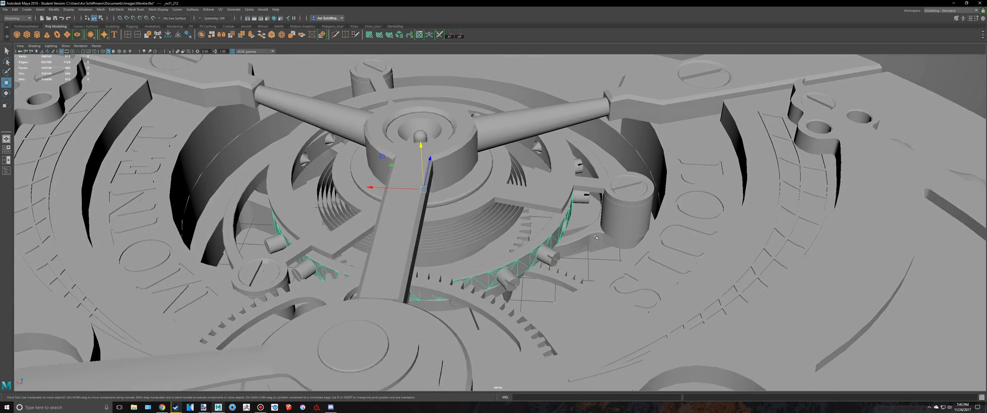
right_click_drag(555, 211, 630, 249, "alt")
left_click_drag(631, 249, 535, 216, "alt")
left_click_drag(566, 180, 519, 179, "alt")
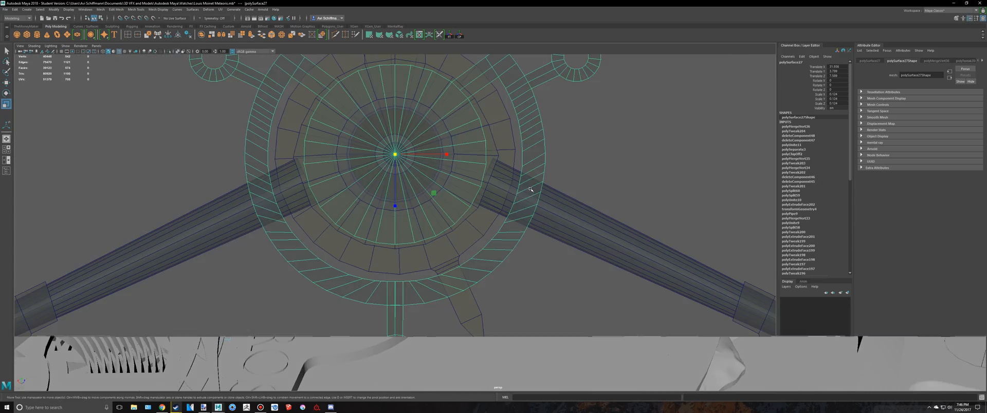
Step: Flatten the ring part vertically into a thin plate in the perspective view, comparing its thickness with the reference watch
scroll(541, 202, "down", 6)
key("space")
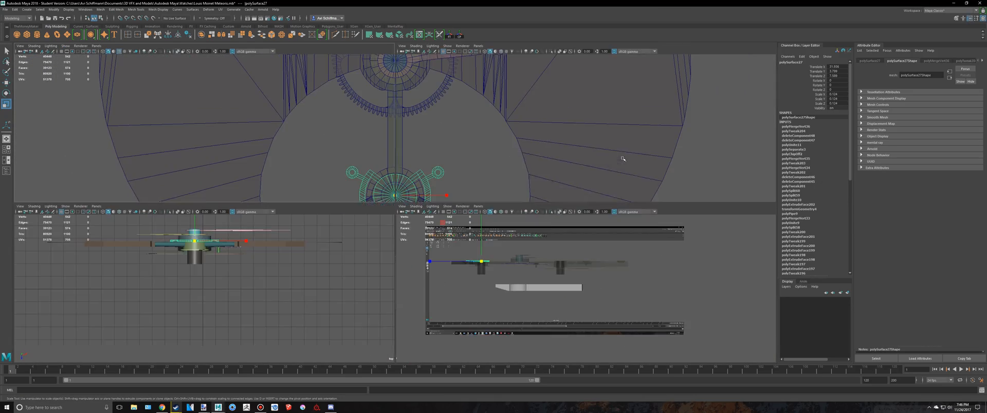
key("space")
key("f")
left_click_drag(540, 178, 509, 129, "alt")
key("alt+Tab")
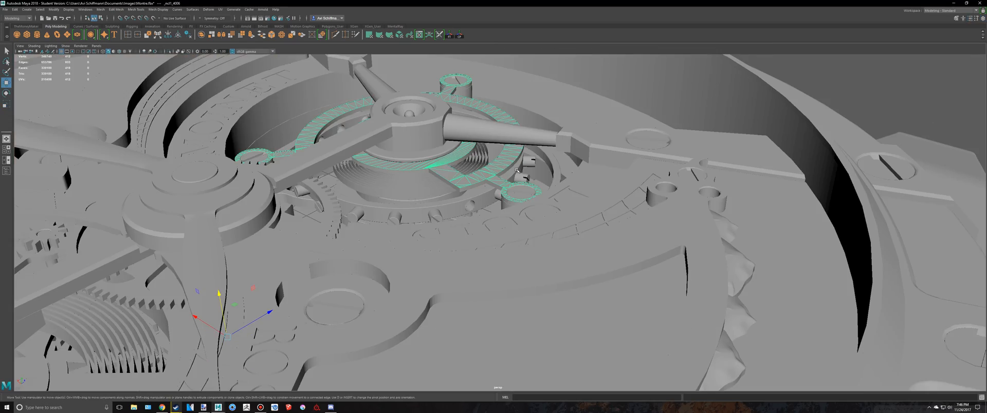
left_click_drag(509, 170, 506, 149, "alt")
key("alt+Tab")
scroll(407, 192, "up", 3)
left_click_drag(404, 146, 405, 172)
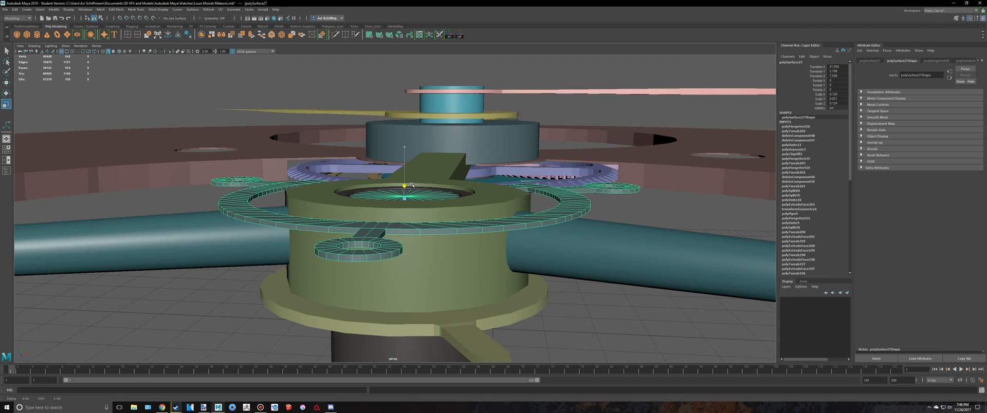
Step: Compare with the reference watch and lower the ring part along the shaft to below the hub's flange
key("alt+Tab")
left_click_drag(442, 169, 453, 160, "alt")
middle_click_drag(453, 160, 453, 220, "alt")
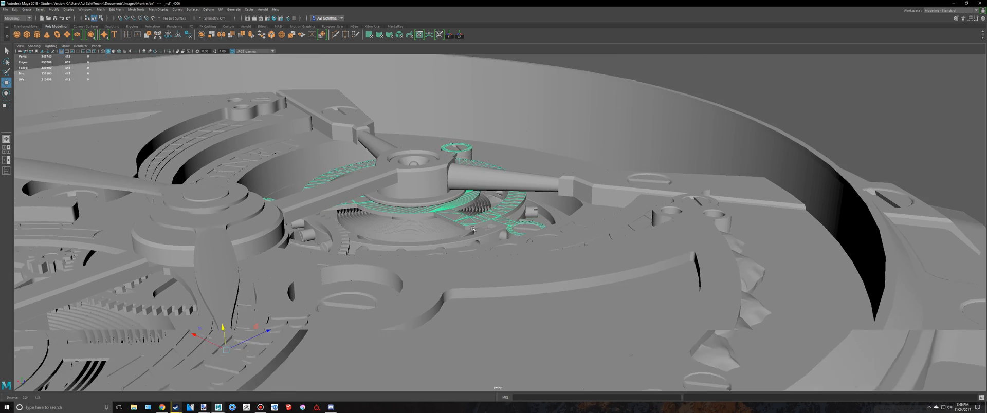
scroll(453, 220, "up", 3)
scroll(453, 220, "up", 3)
key("alt+Tab")
left_click_drag(412, 153, 461, 112, "alt")
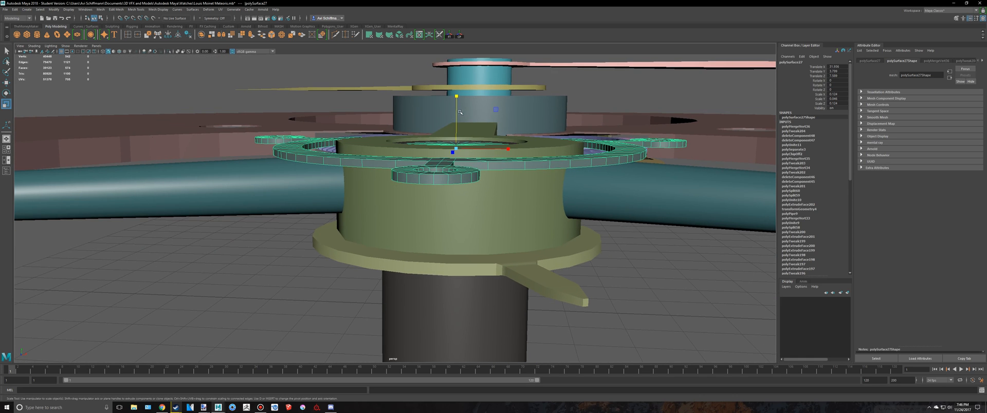
key("w")
middle_click_drag(490, 106, 482, 236)
Step: Check the flange in the reference watch and raise the ring part up the shaft towards the flange's underside
key("alt+Tab")
middle_click_drag(445, 216, 535, 181, "alt")
scroll(431, 159, "up", 4)
middle_click_drag(432, 159, 496, 275, "alt")
scroll(496, 276, "up", 10)
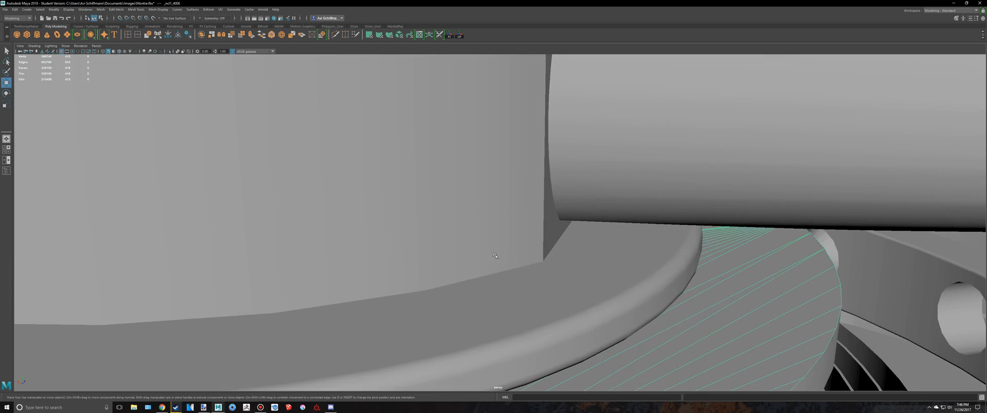
key("alt+Tab")
scroll(501, 240, "up", 3)
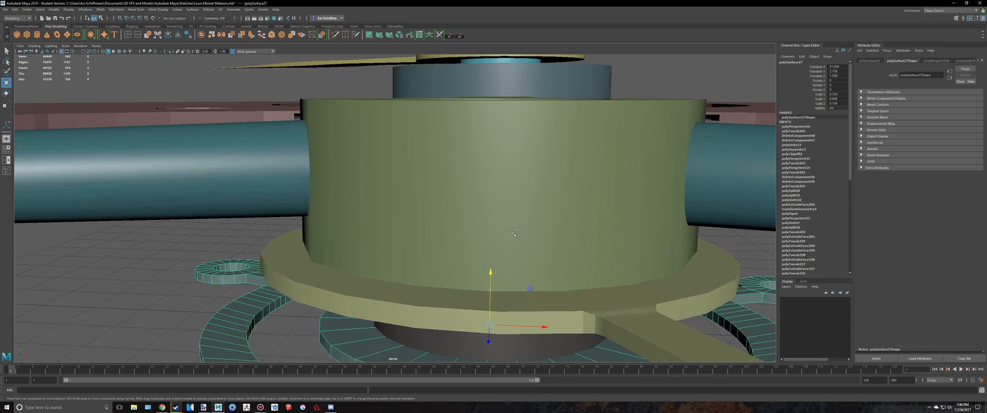
middle_click_drag(529, 290, 470, 185, "alt")
scroll(470, 185, "down", 3)
scroll(434, 164, "up", 5)
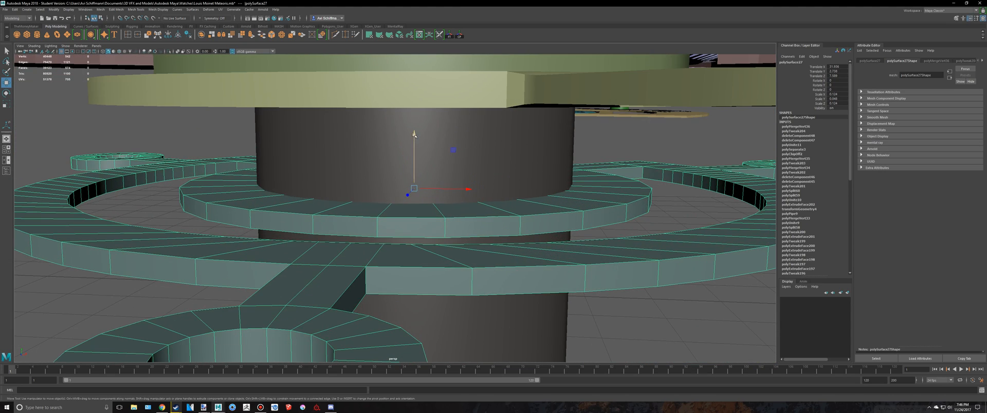
left_click_drag(414, 135, 415, 60)
Step: Fine-tune the ring part's height so it sits directly beneath the hub's pointer flange
scroll(446, 135, "up", 8)
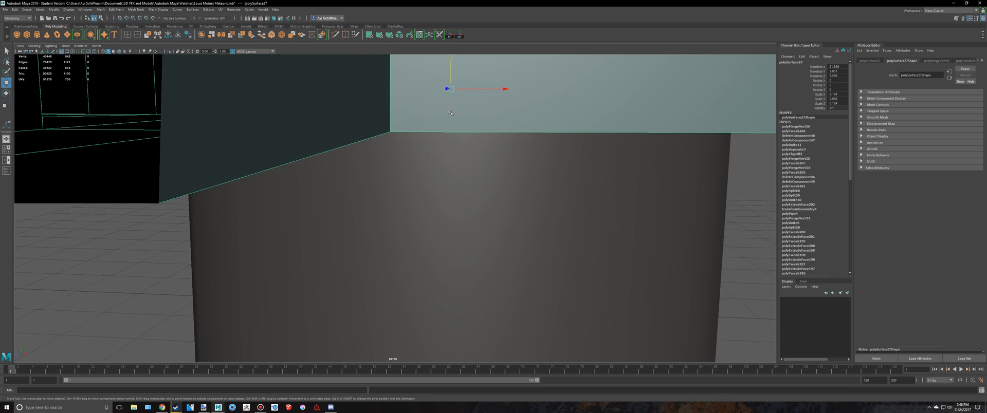
left_click_drag(451, 69, 450, 95)
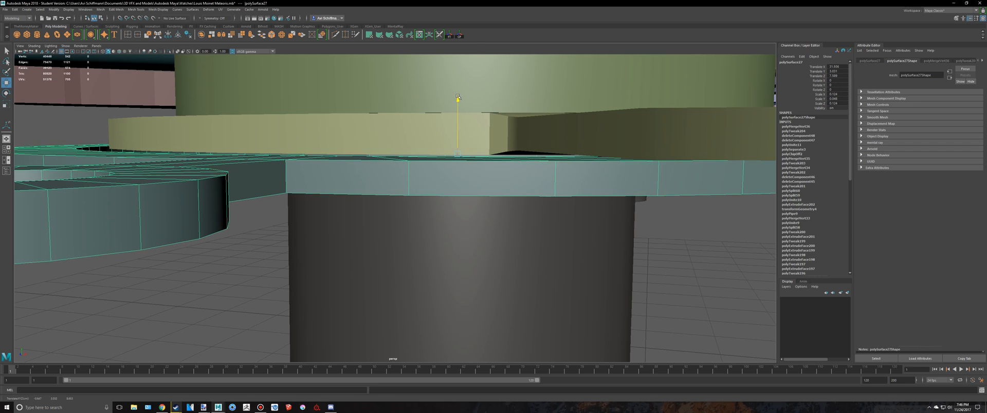
scroll(569, 253, "down", 10)
left_click(576, 279)
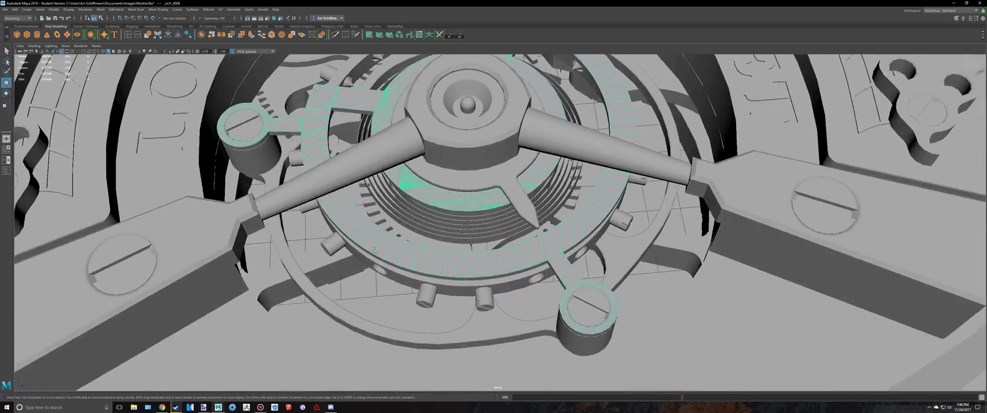
Step: Examine the parts beneath the hub in the reference watch by moving its spiral spring, and undo the move
scroll(375, 250, "down", 5)
left_click_drag(378, 255, 580, 226, "alt")
left_click_drag(819, 349, 655, 238, "alt")
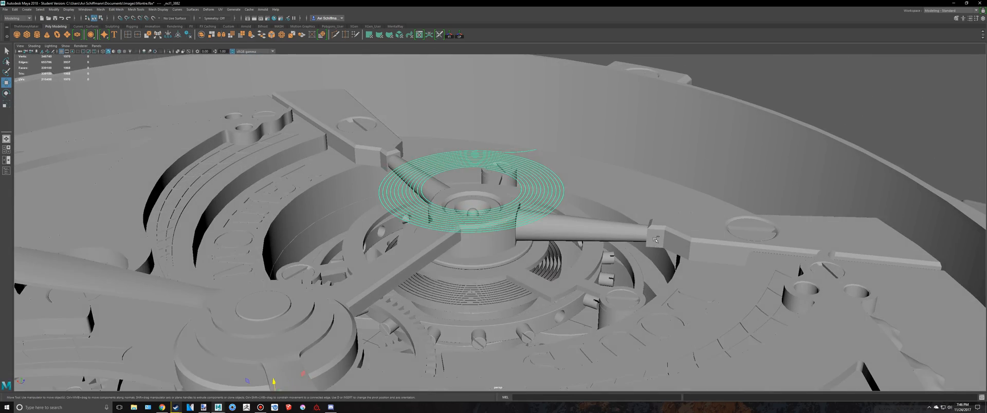
key("ctrl+z")
scroll(596, 207, "up", 5)
scroll(597, 207, "down", 5)
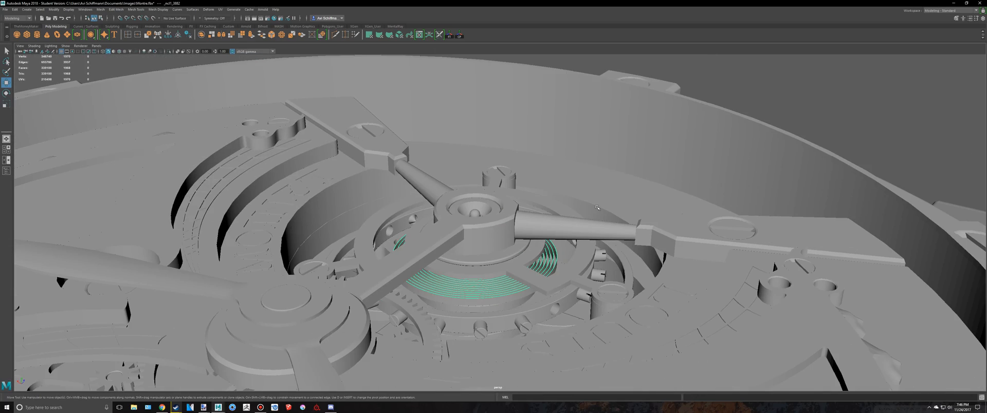
left_click_drag(628, 210, 476, 219, "alt")
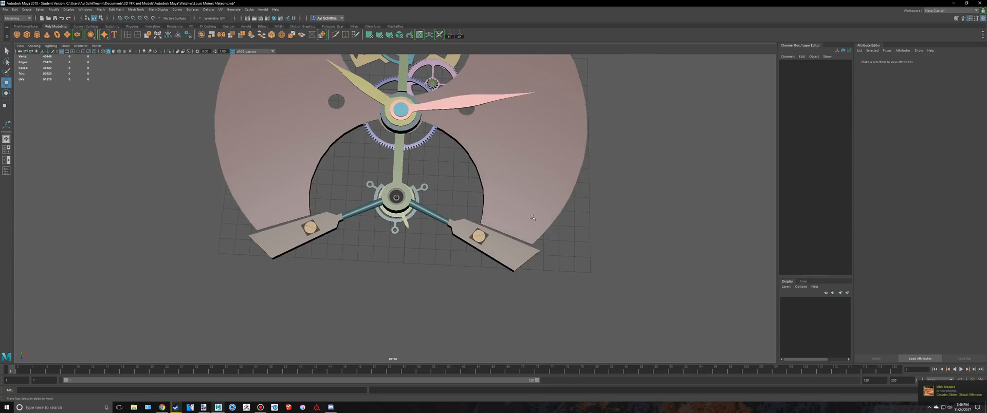
Step: Try rotating the three-armed ring part about the shaft, and compare its arms with the screw posts in the reference watch
scroll(477, 246, "up", 5)
left_click(458, 230)
key("e")
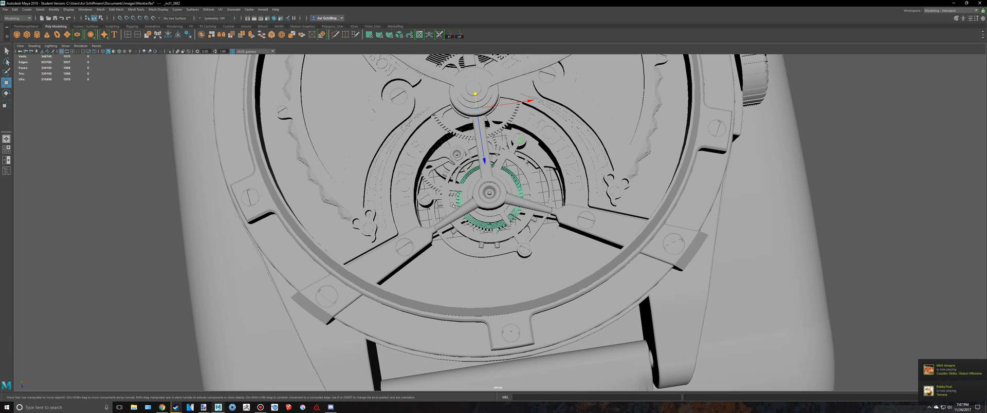
key("alt+Tab")
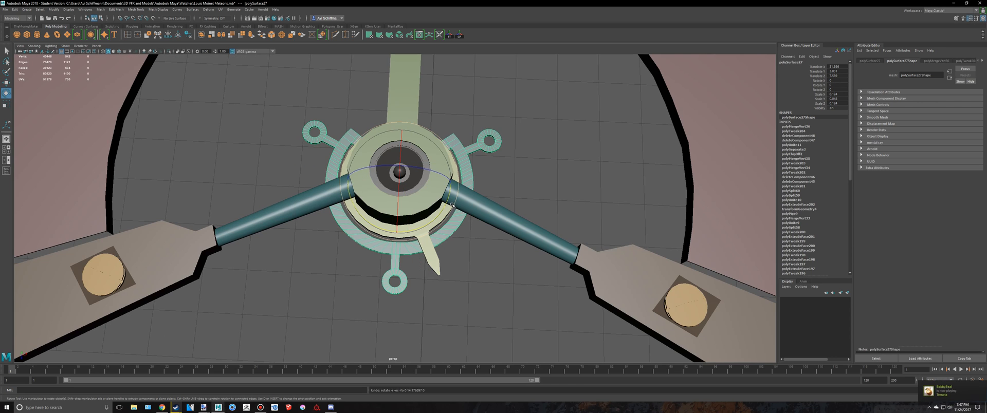
key("alt+Tab")
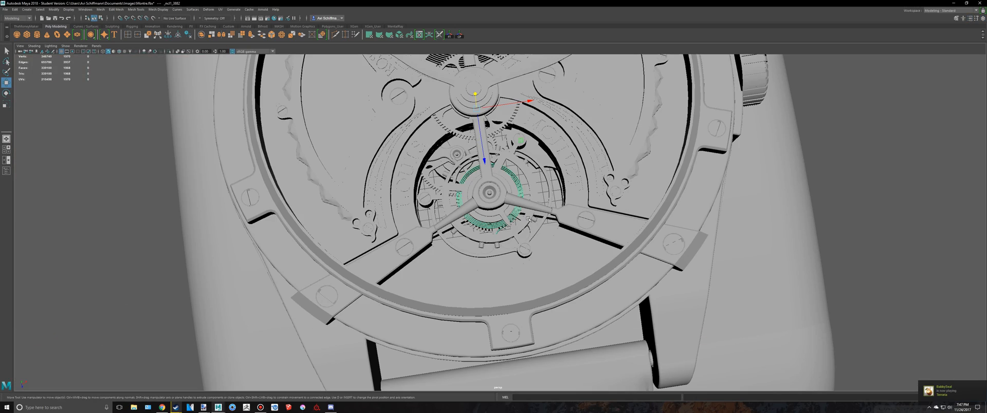
scroll(524, 247, "up", 5)
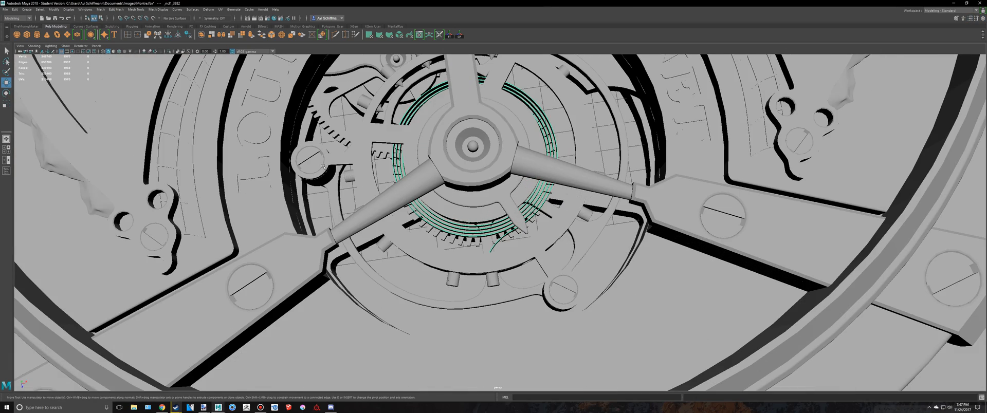
left_click(323, 167)
Step: Create a polygon cylinder in the top view of the working scene and move it over the ring part's upper-left eyelet
key("alt+Tab")
scroll(395, 208, "down", 6)
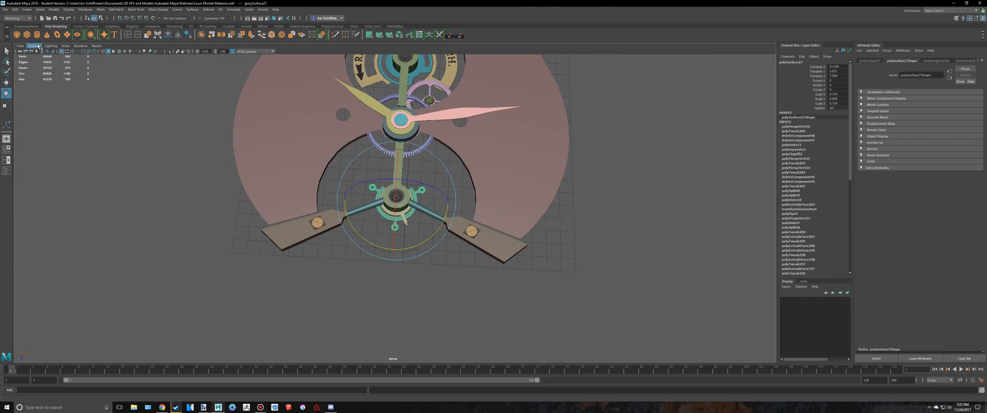
key("space")
key("space")
scroll(401, 106, "down", 4)
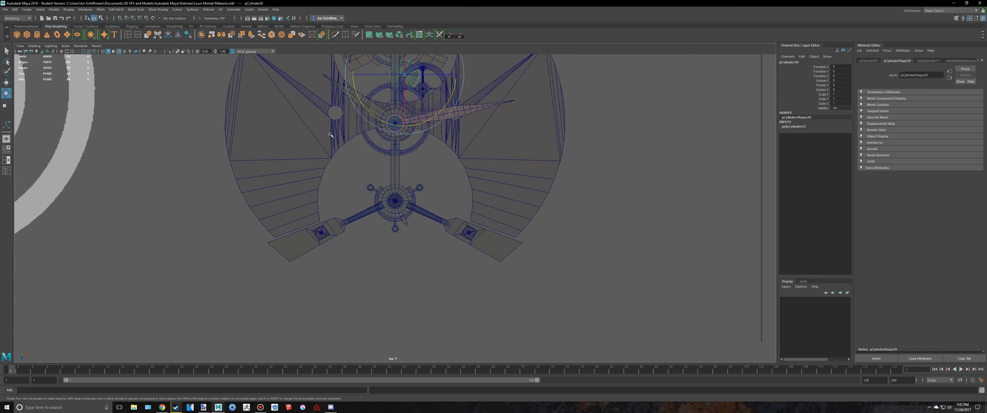
key("w")
left_click_drag(401, 106, 378, 189)
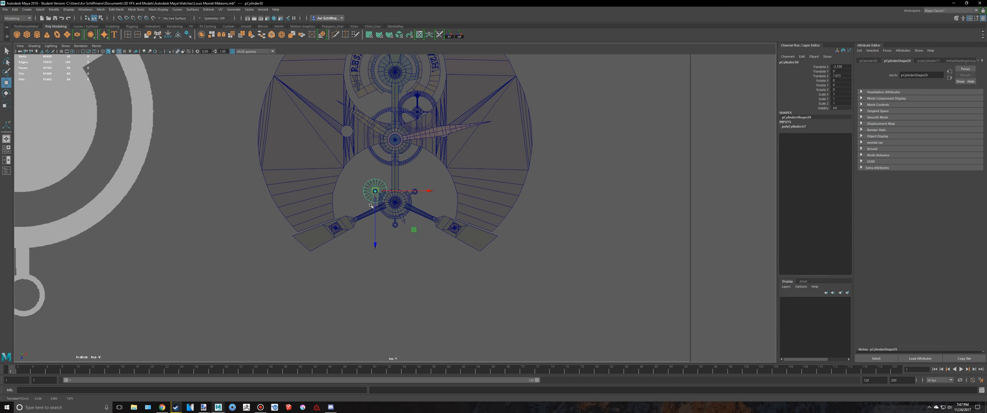
Step: Snap the cylinder to the upper-left eyelet, scale it uniformly to about 0.14, and centre it over the eyelet's hole
key("f")
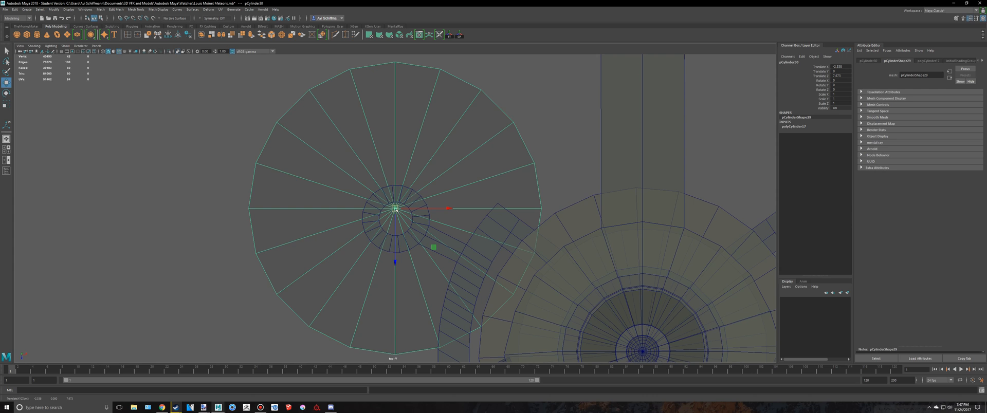
key("v")
mouse_move(395, 210)
left_mouse_down()
mouse_move(392, 229)
mouse_move(397, 221)
left_mouse_up()
scroll(395, 222, "up", 3)
key("r")
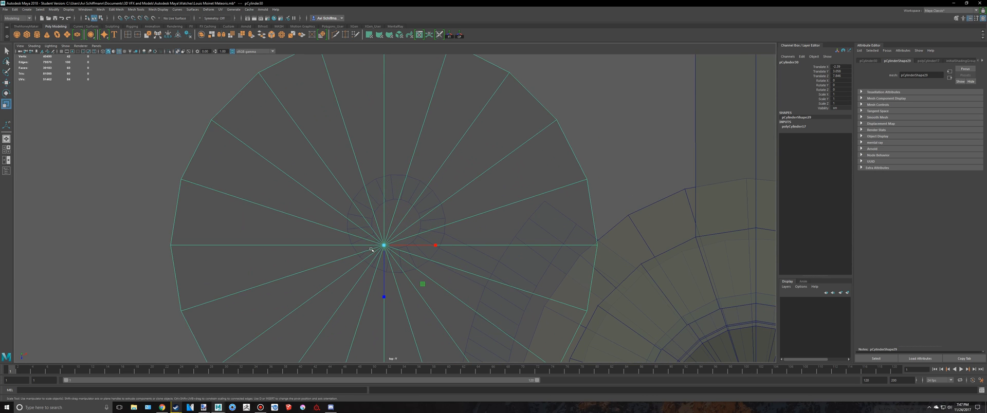
left_click_drag(371, 249, 77, 257)
scroll(373, 272, "up", 2)
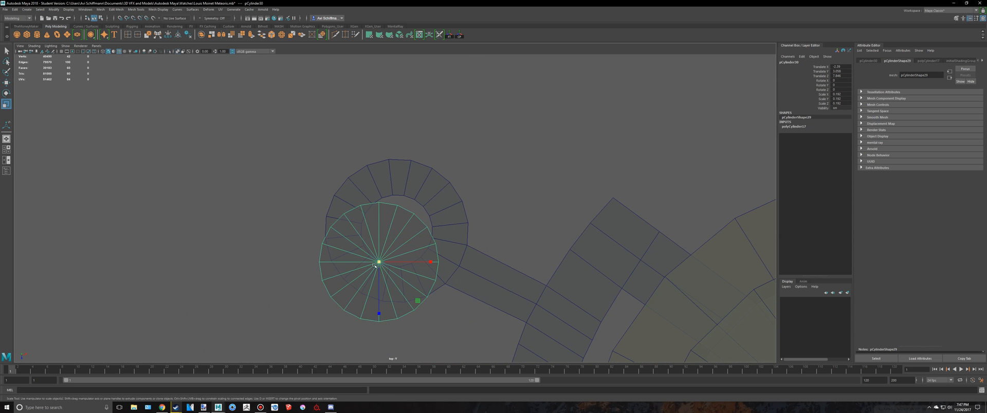
key("w")
left_click_drag(378, 263, 412, 219)
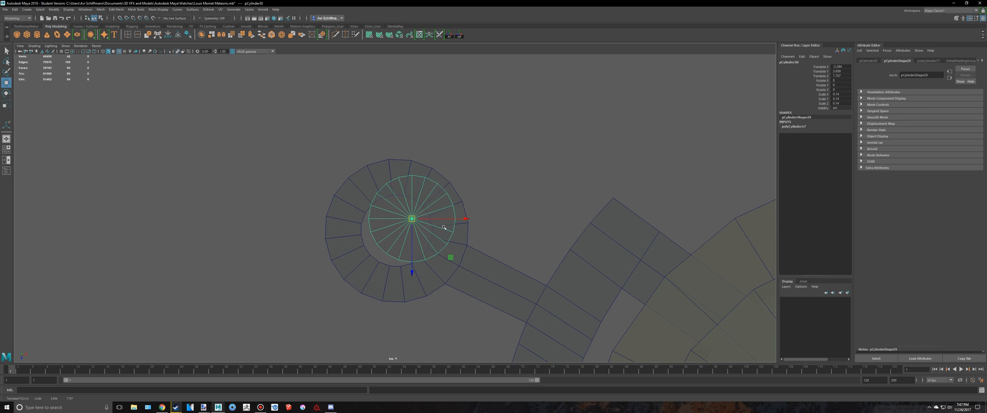
scroll(444, 228, "up", 2)
left_click_drag(416, 220, 398, 239)
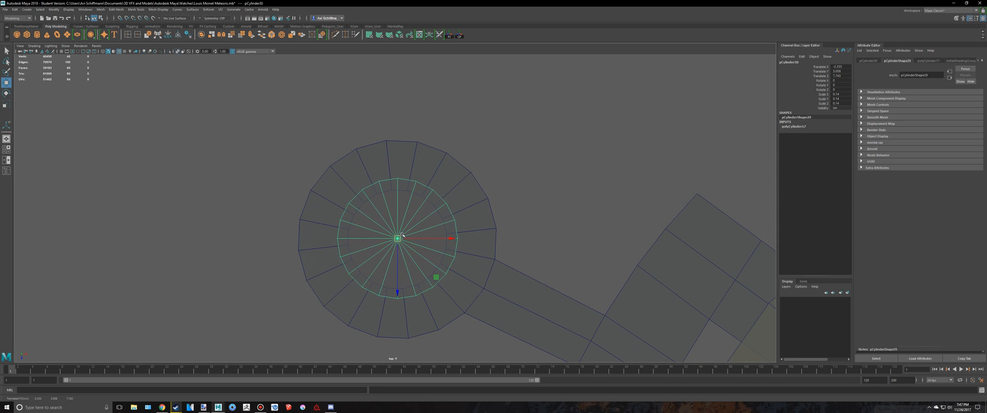
Step: Scale the cylinder to about 0.111 to fit the eyelet's hole and fine-tune its centring
scroll(403, 236, "up", 2)
scroll(395, 249, "up", 2)
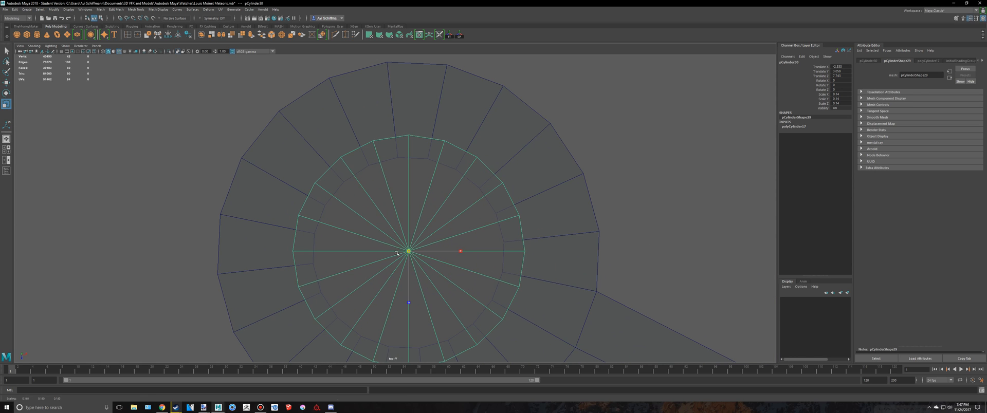
left_click_drag(397, 253, 369, 258)
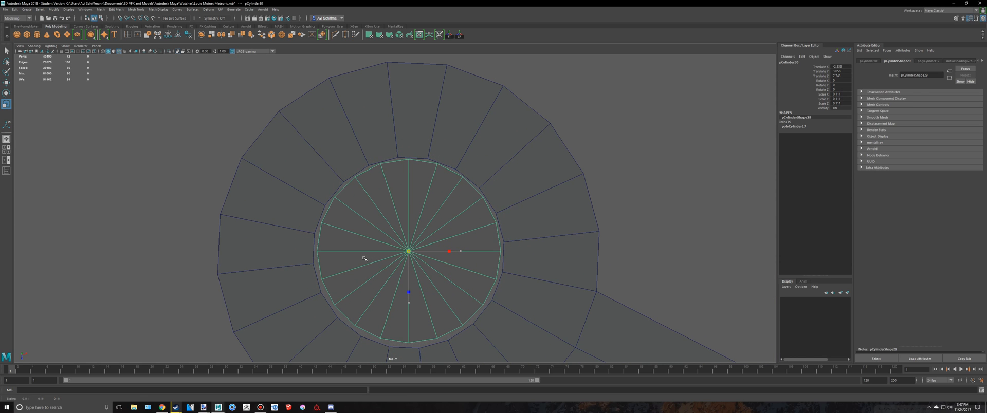
key("w")
left_click_drag(409, 302, 408, 302)
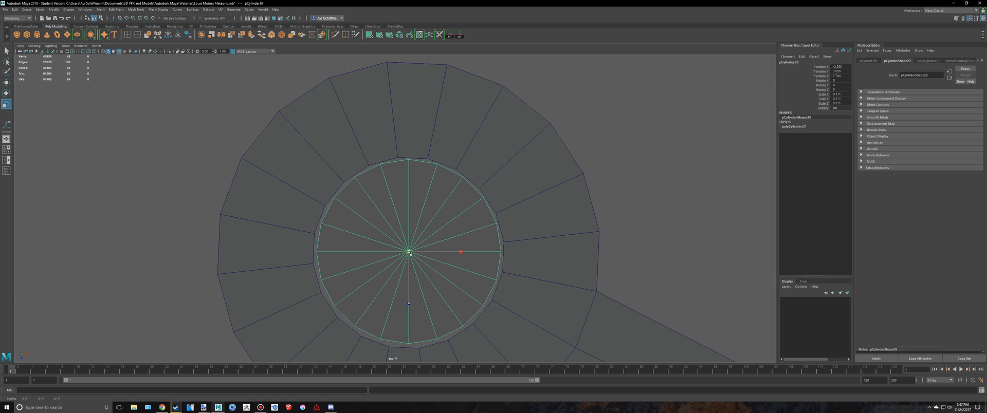
Step: Check the post beneath the eyelet in the reference watch and enlarge the cylinder to the eyelet's outer diameter, a scale of about 0.229
key("alt+Tab")
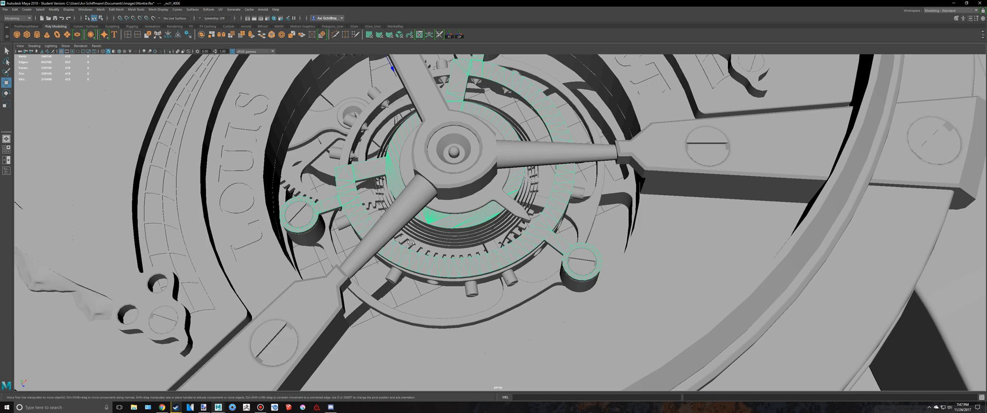
left_click_drag(411, 231, 458, 193, "alt")
scroll(458, 193, "up", 3)
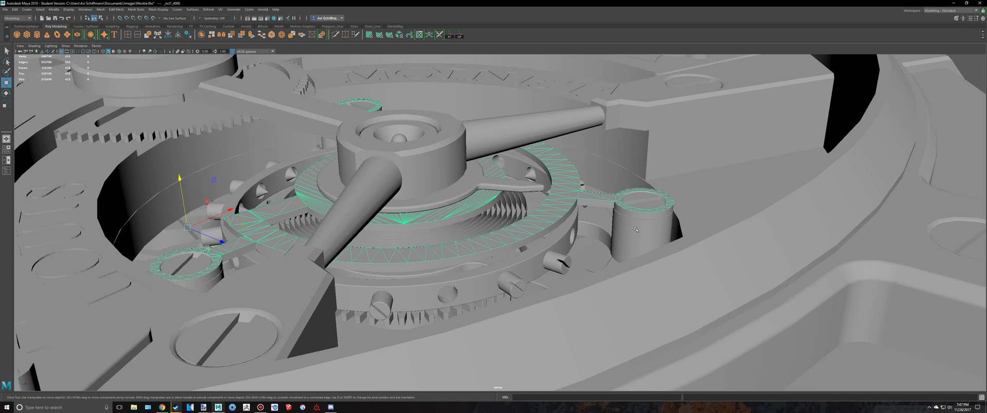
left_click(640, 236)
key("alt+Tab")
key("alt+Tab")
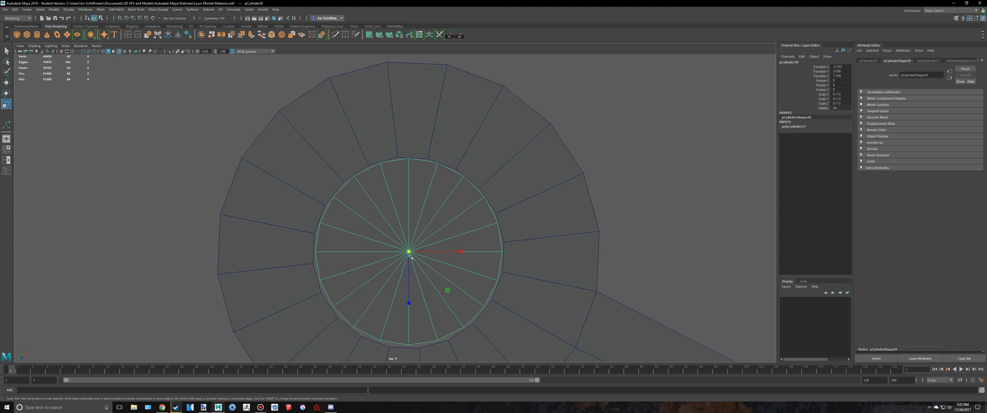
left_click_drag(410, 256, 573, 272)
scroll(497, 257, "down", 10)
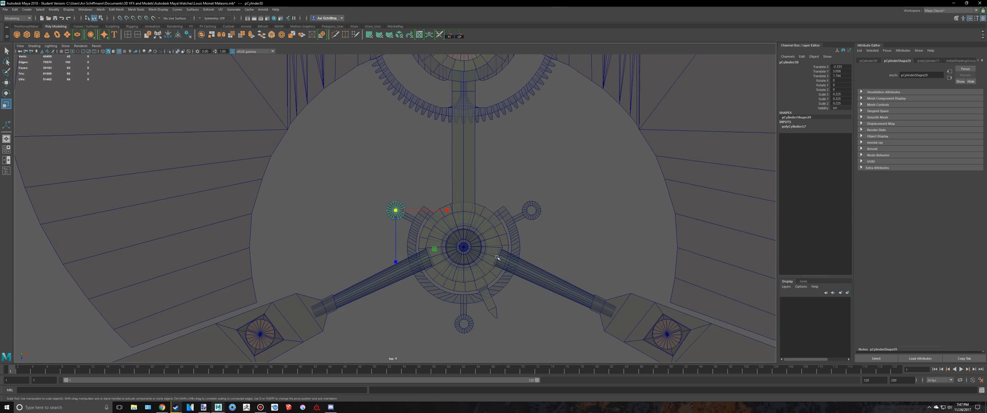
scroll(395, 210, "up", 10)
left_click_drag(394, 209, 400, 210)
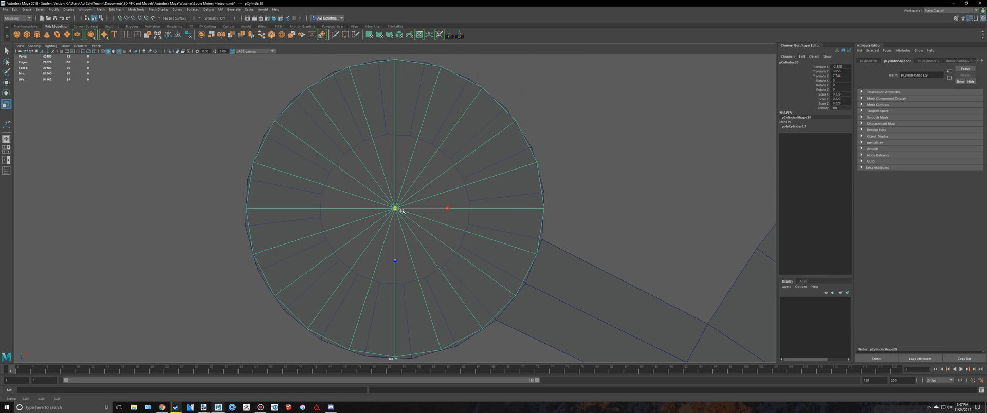
Step: Lower the cylinder below the upper-left eyelet in a low-angle perspective view
key("space")
key("space")
key("f")
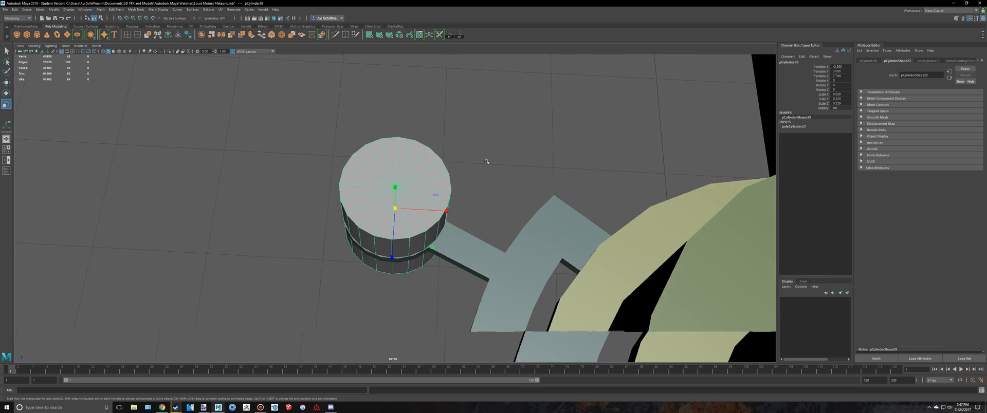
scroll(487, 161, "down", 4)
left_click_drag(487, 161, 506, 110, "alt")
scroll(506, 110, "up", 4)
key("w")
left_click_drag(394, 163, 487, 198)
Step: Compare the post's proportions with the reference watch, shorten the cylinder slightly, and raise it flush against the eyelet's underside
key("alt+Tab")
key("alt+Tab")
key("Tab")
key("alt+Tab")
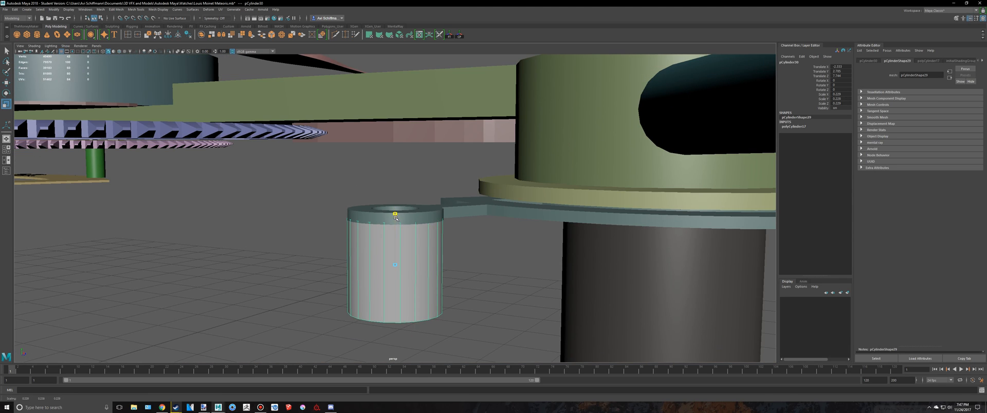
key("w")
scroll(395, 221, "up", 3)
left_click_drag(395, 253, 396, 249)
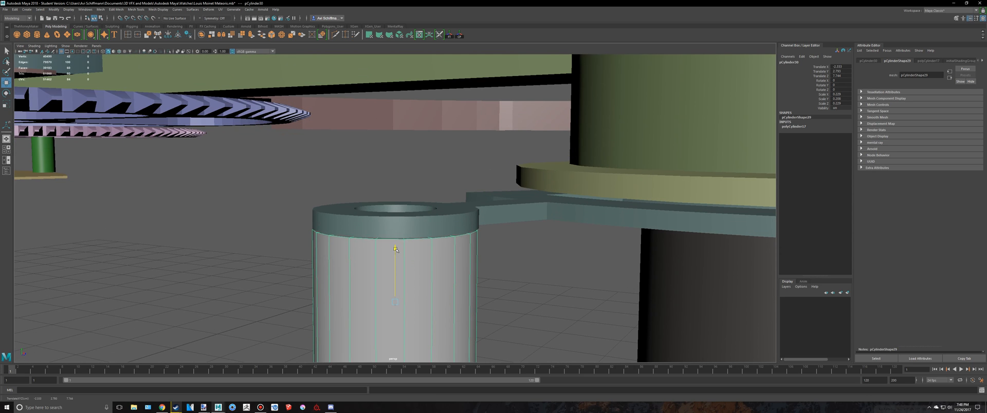
Step: Duplicate the post cylinder in the top view and align the copy horizontally with the upper-right eyelet
scroll(396, 249, "down", 4)
key("space")
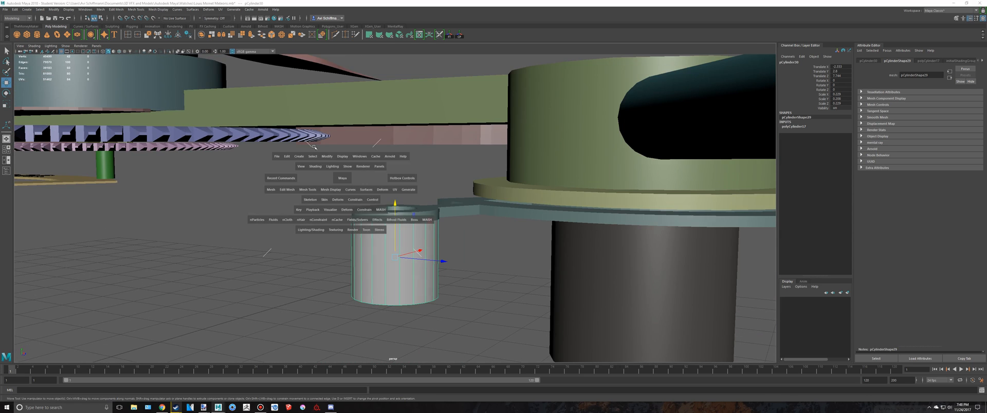
left_click_drag(341, 178, 326, 144)
scroll(370, 169, "down", 10)
scroll(429, 206, "up", 1)
scroll(434, 221, "up", 2)
key("ctrl+d")
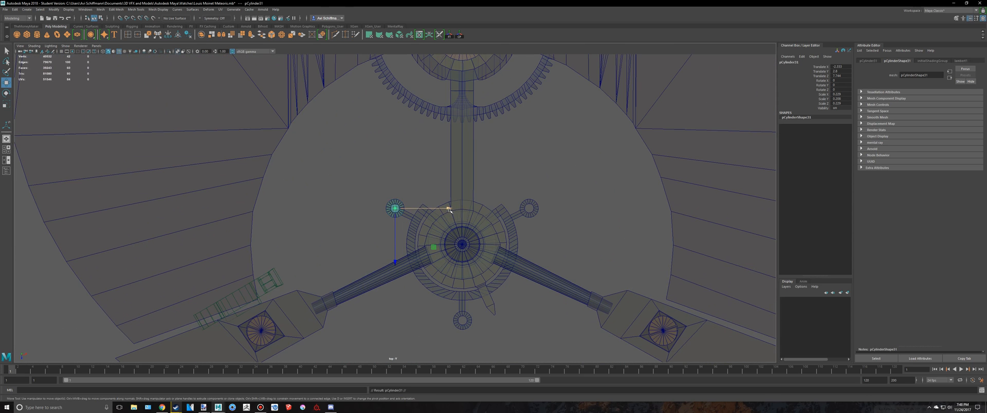
left_click_drag(443, 208, 587, 230)
key("f")
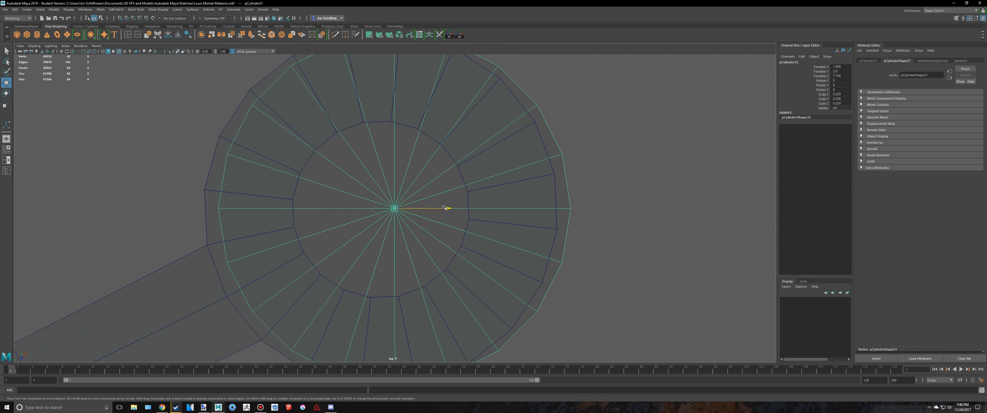
left_click_drag(448, 209, 435, 210)
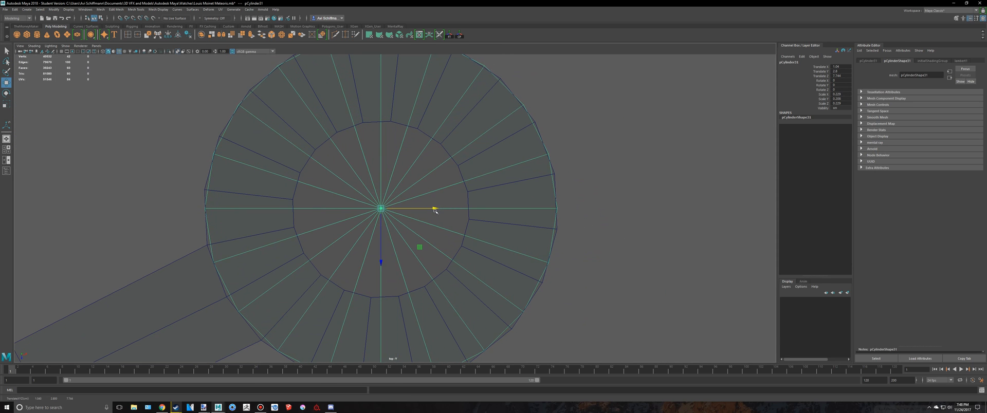
Step: Duplicate the post cylinder again and centre the copy on the ring part's bottom eyelet
scroll(435, 210, "down", 5)
left_click_drag(434, 249, 368, 361)
key("f")
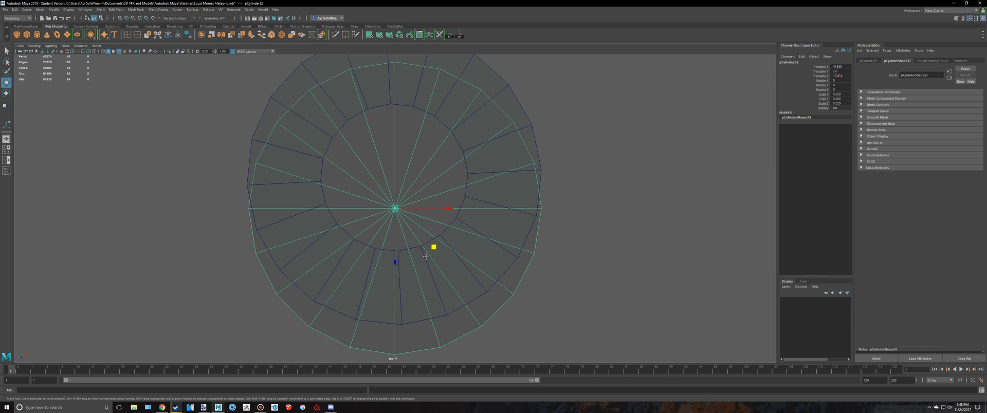
left_click_drag(410, 253, 411, 250)
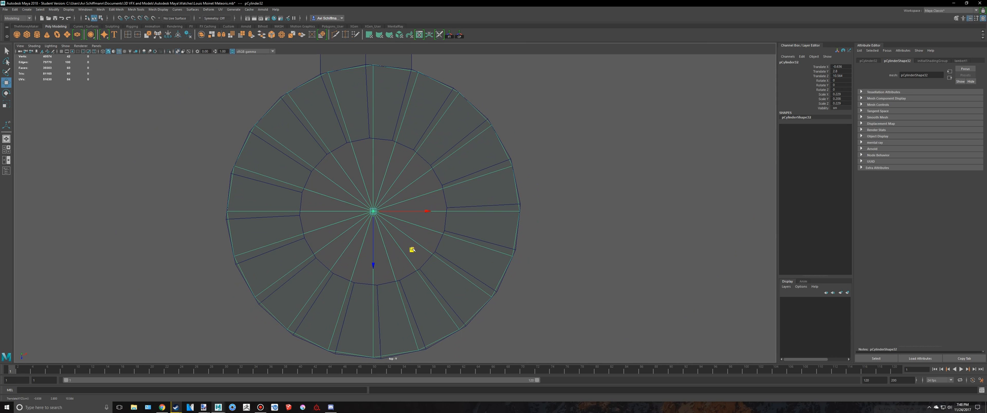
scroll(412, 249, "down", 6)
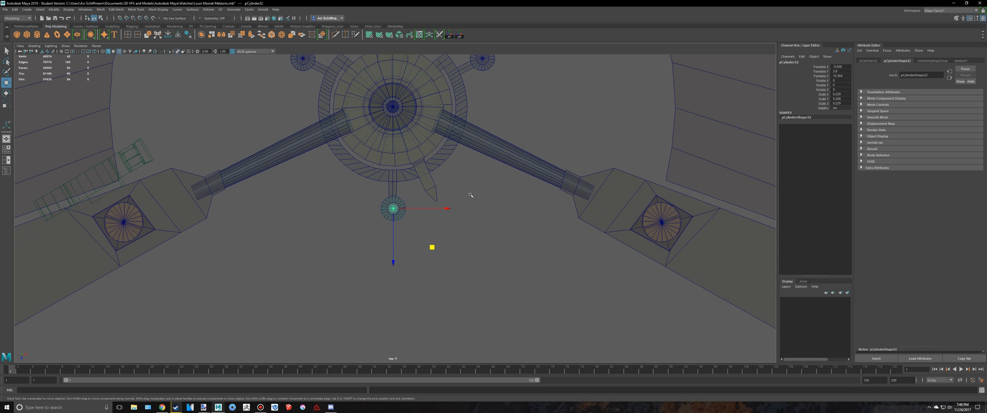
Step: Select the three post cylinders beneath the eyelets in the perspective view and assign them a new Blinn material
key("space")
key("space")
left_click_drag(470, 196, 381, 164, "alt")
left_click(591, 313)
scroll(553, 304, "down", 3)
mouse_move(553, 304)
left_mouse_down("alt")
mouse_move(493, 329)
mouse_move(553, 293)
left_mouse_up("alt")
scroll(392, 228, "up", 4)
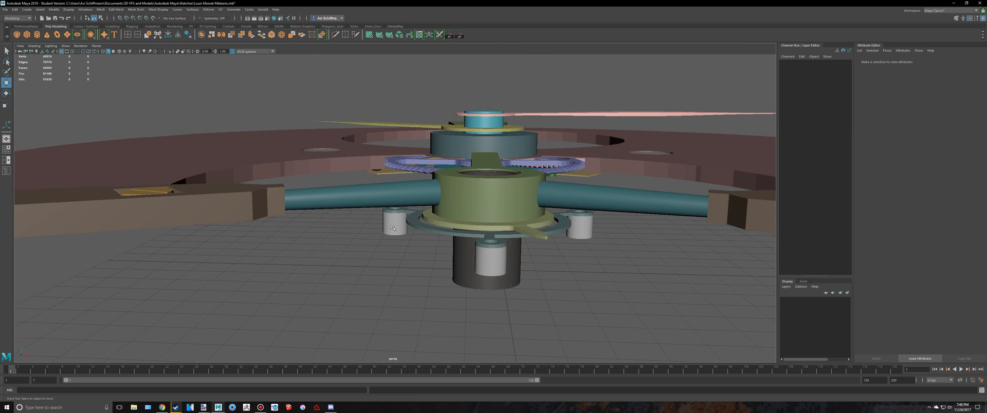
left_click(393, 228)
left_click(491, 259, "shift")
right_click_drag(587, 226, 588, 366)
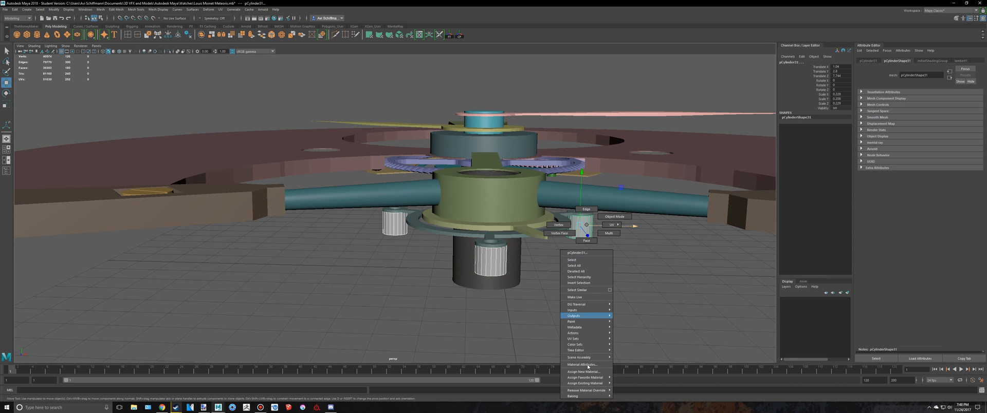
left_click(127, 137)
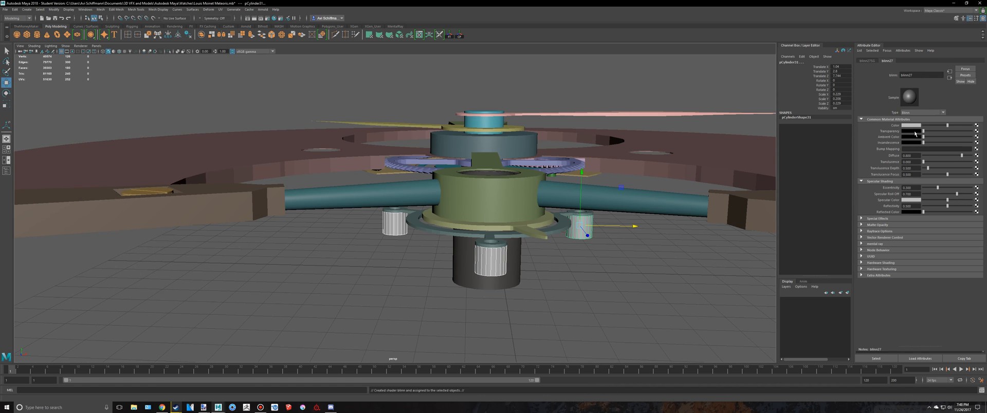
Step: Set the posts' new material colour to a dark reddish brown and deselect them
left_click(915, 126)
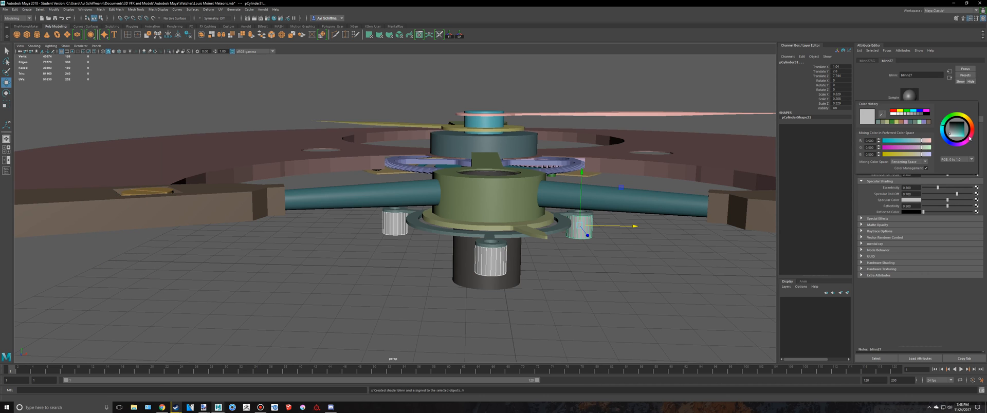
mouse_move(970, 138)
left_mouse_down()
mouse_move(966, 115)
mouse_move(962, 131)
left_mouse_up()
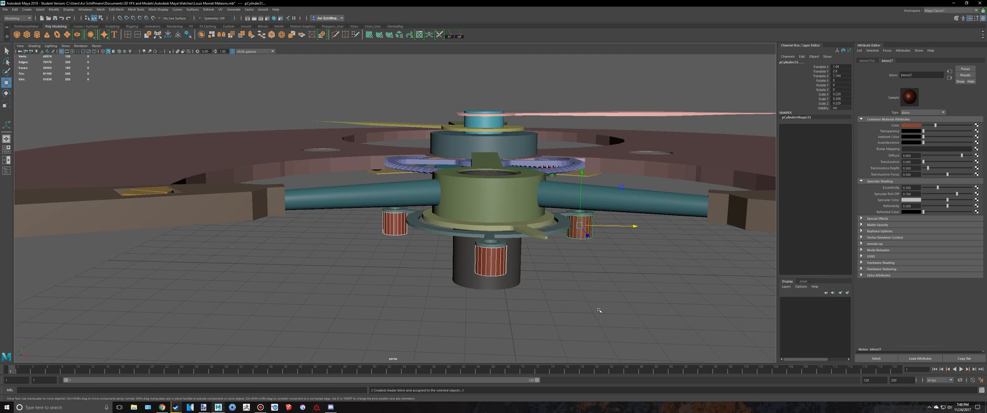
right_click_drag(599, 310, 549, 287, "alt")
left_click_drag(548, 288, 546, 312, "alt")
left_click(542, 286)
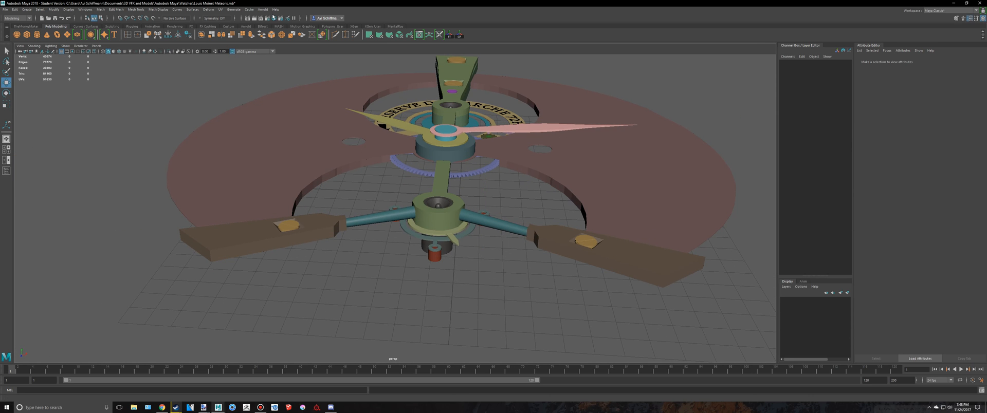
Step: Check the screw-topped posts in the reference watch model and select a slotted orange screw head on the green bridge
left_click(273, 17)
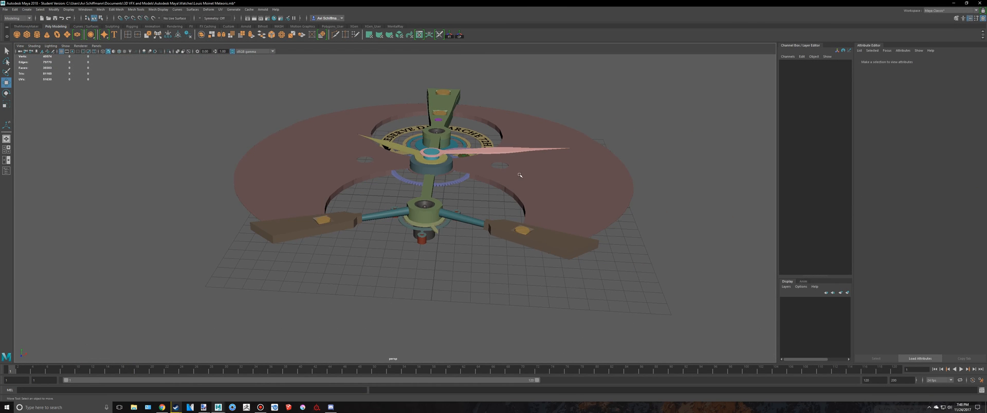
left_click_drag(516, 165, 485, 242, "alt")
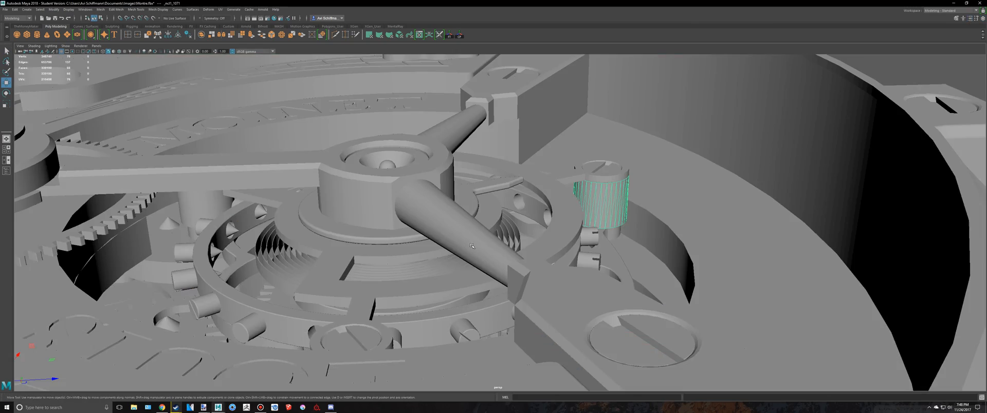
left_click_drag(465, 247, 470, 251, "alt")
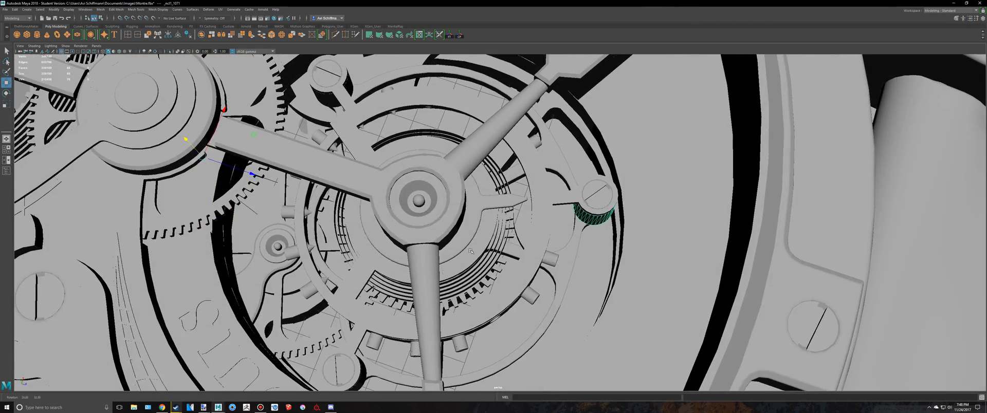
scroll(571, 220, "down", 6)
left_click_drag(571, 220, 554, 208, "alt")
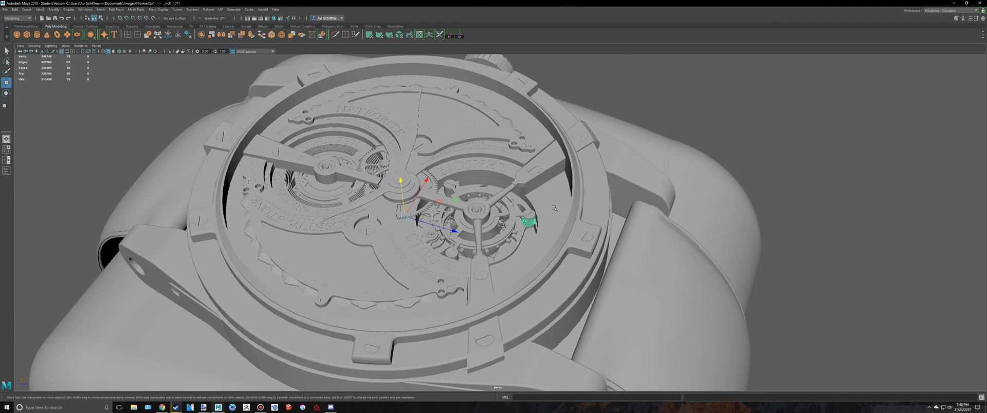
scroll(554, 209, "up", 8)
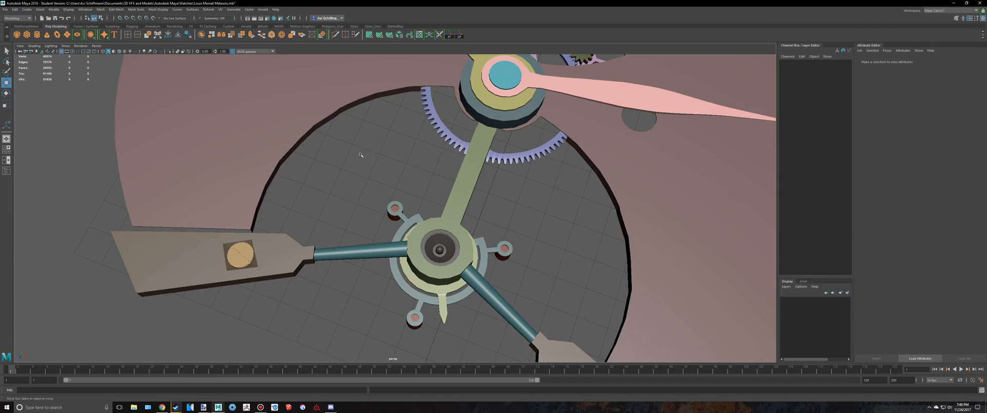
left_click_drag(447, 111, 454, 106, "alt")
left_click(461, 78)
key("f")
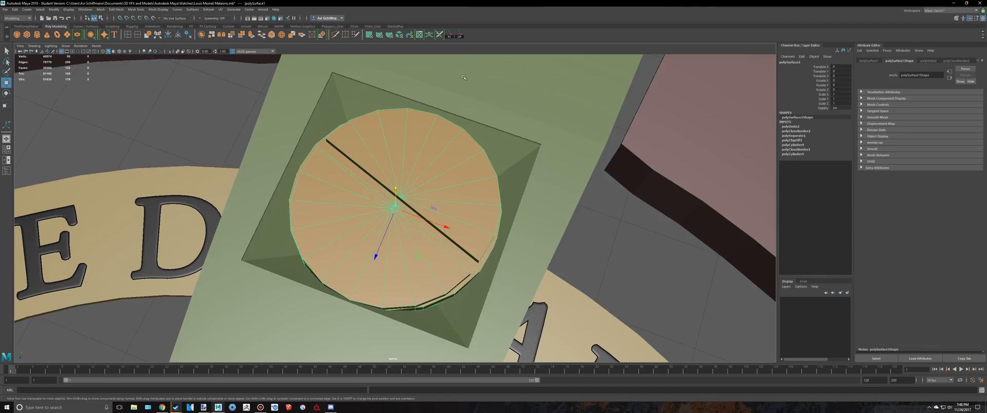
scroll(493, 241, "down", 4)
left_click(514, 242)
left_click_drag(514, 241, 474, 229, "alt")
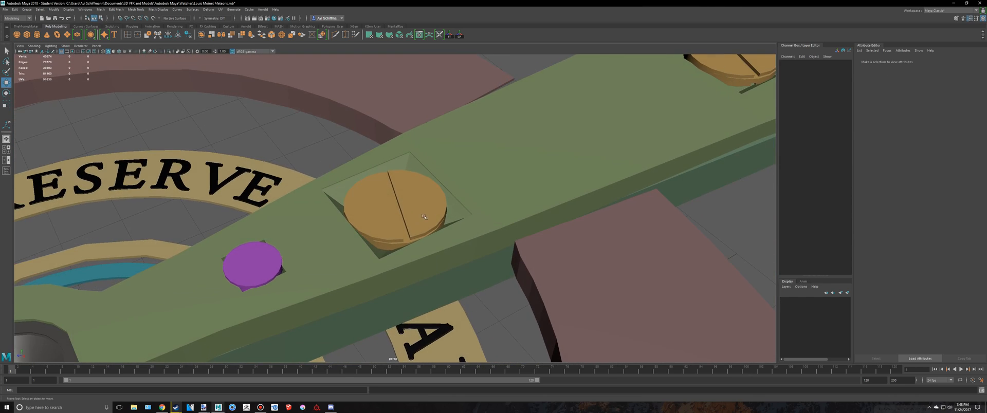
left_click(396, 205)
Step: Examine the eyelet screws in the reference watch model and in the watch photo open in Chrome
scroll(396, 205, "down", 8)
key("space")
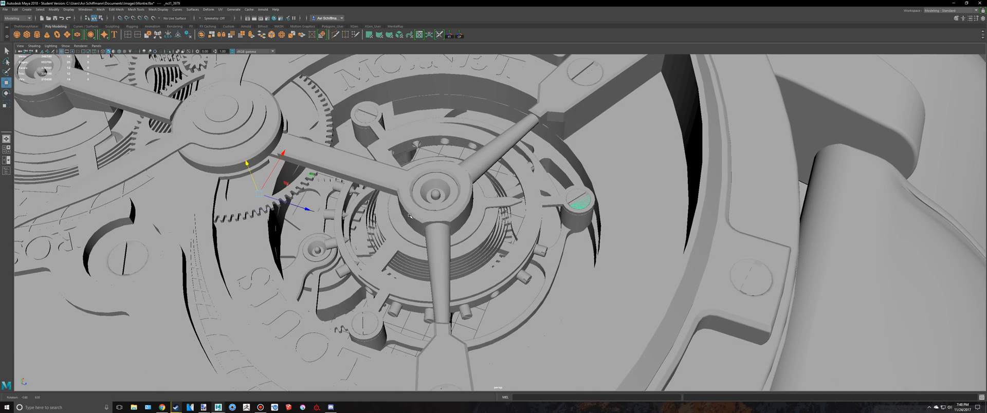
key("alt+Tab")
key("alt+Tab")
key("alt+Tab")
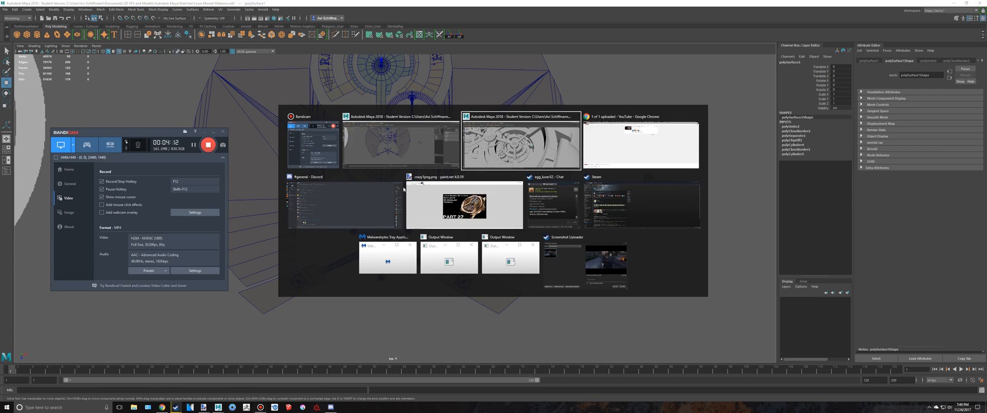
key("alt+Tab")
left_click(285, 4)
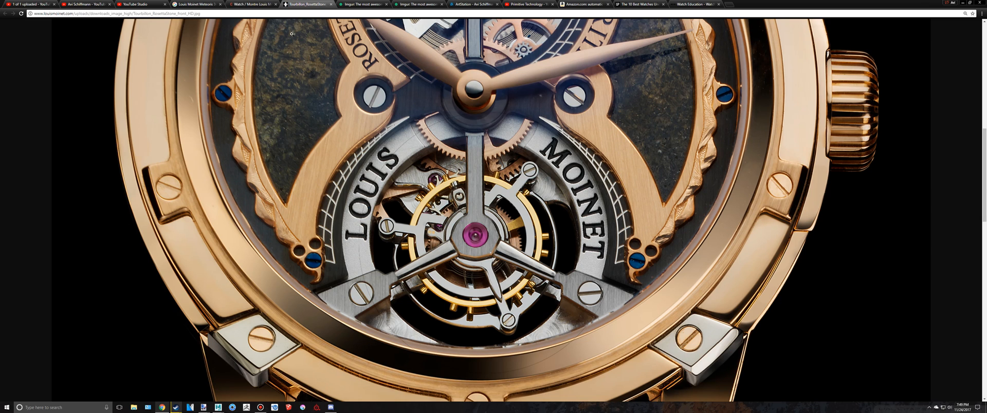
scroll(353, 119, "up", 1)
key("alt+Tab")
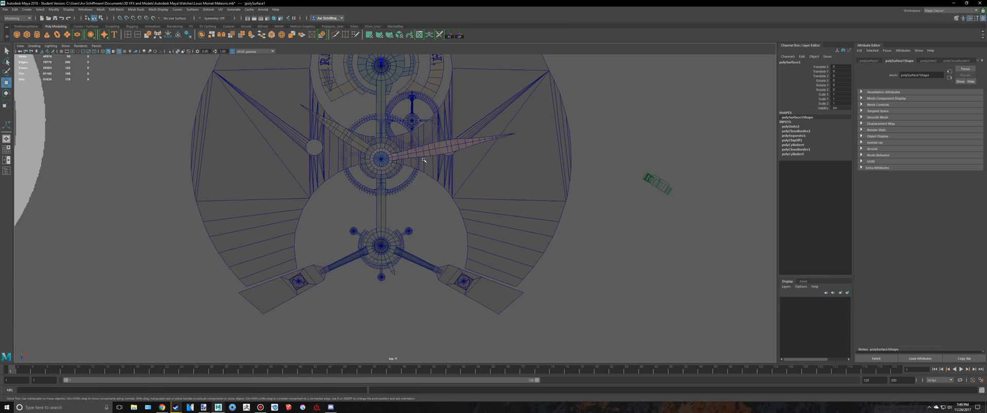
Step: Duplicate the slotted screw head in the top view and move the copy down to the upper-left eyelet
scroll(438, 202, "down", 3)
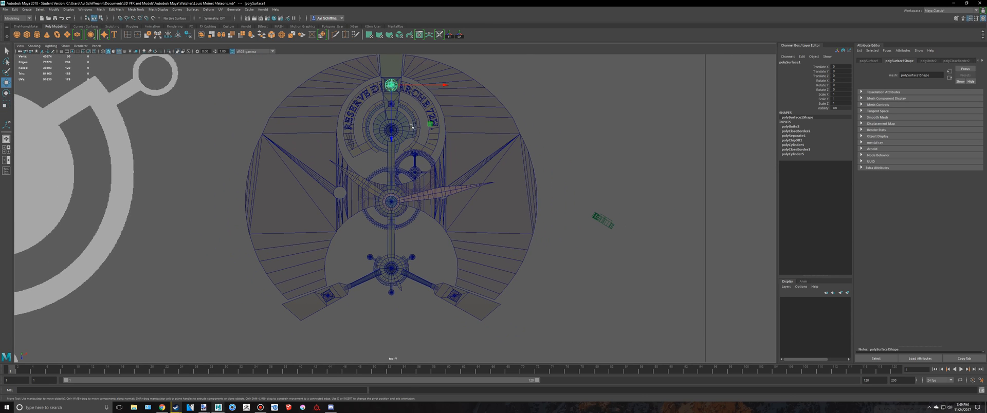
key("ctrl+d")
left_click_drag(381, 280, 381, 280)
key("ctrl+z")
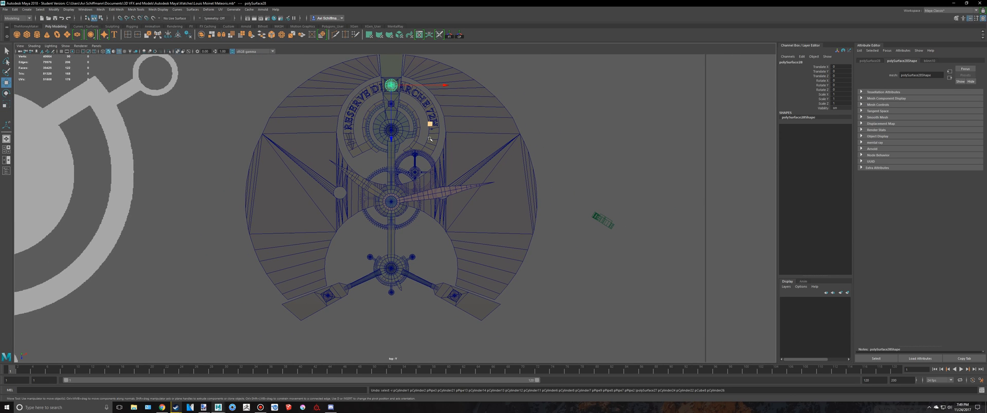
left_click_drag(430, 124, 408, 296)
key("f")
scroll(396, 209, "up", 3)
Step: Scale the copied screw head uniformly to about 0.225 and centre it in the upper-left eyelet's hole
key("r")
left_click_drag(395, 208, 170, 252)
scroll(407, 215, "up", 3)
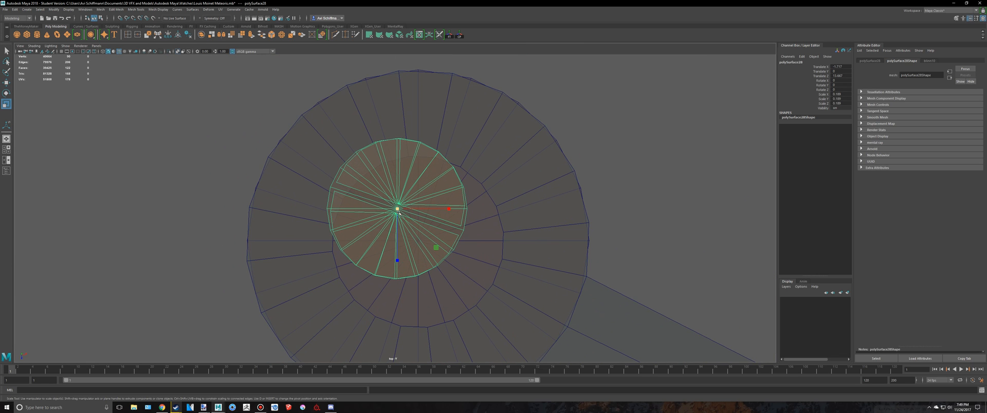
key("w")
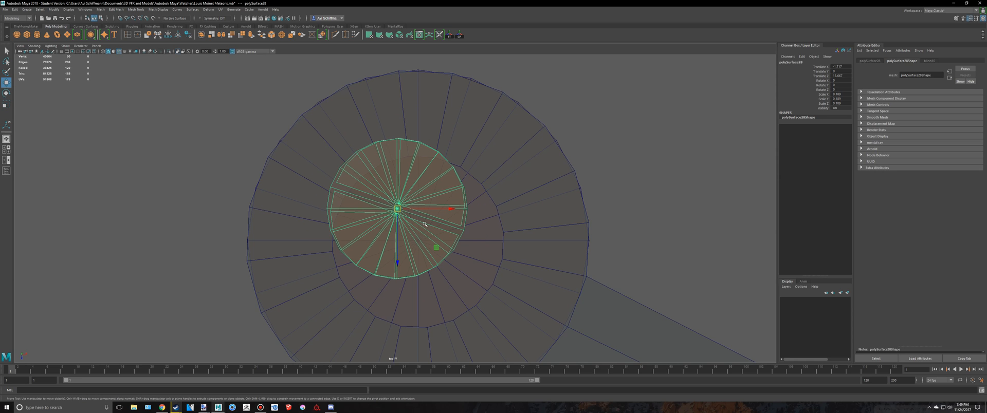
left_click_drag(397, 210, 437, 246)
key("r")
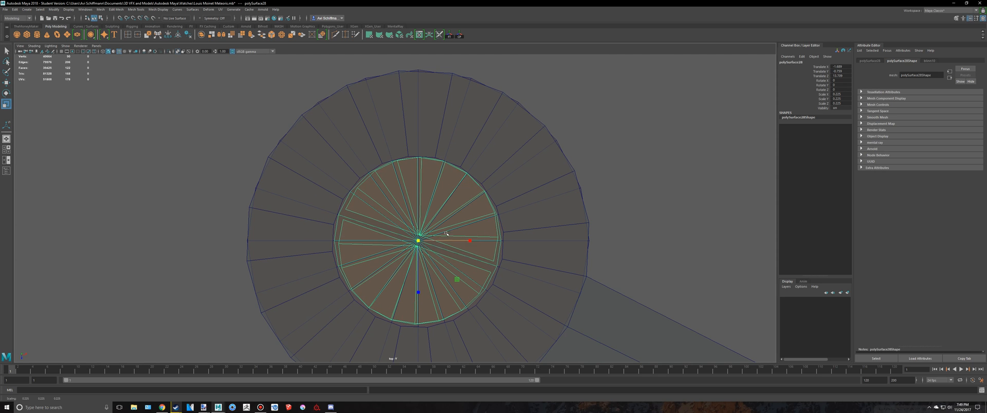
Step: Raise the screw head in the perspective view so it sits just below the upper-left eyelet's rim
key("space")
key("space")
key("f")
scroll(499, 161, "down", 4)
left_click_drag(466, 169, 486, 153, "alt")
key("w")
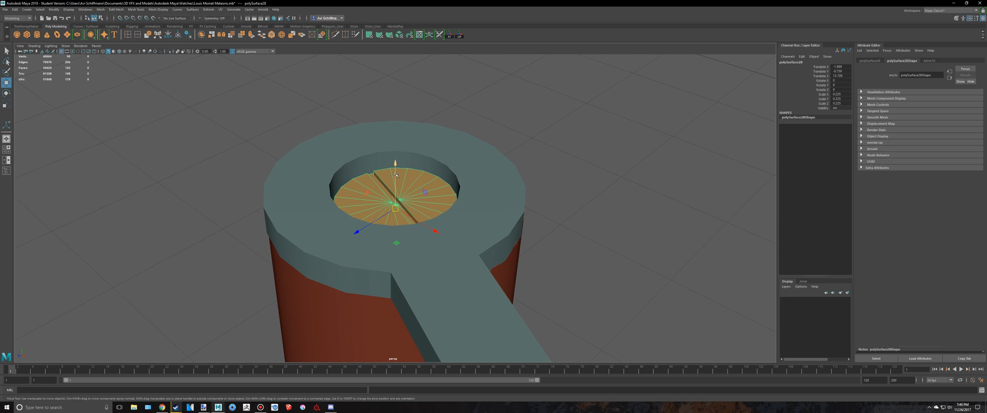
left_click_drag(395, 175, 396, 158)
left_click(553, 193)
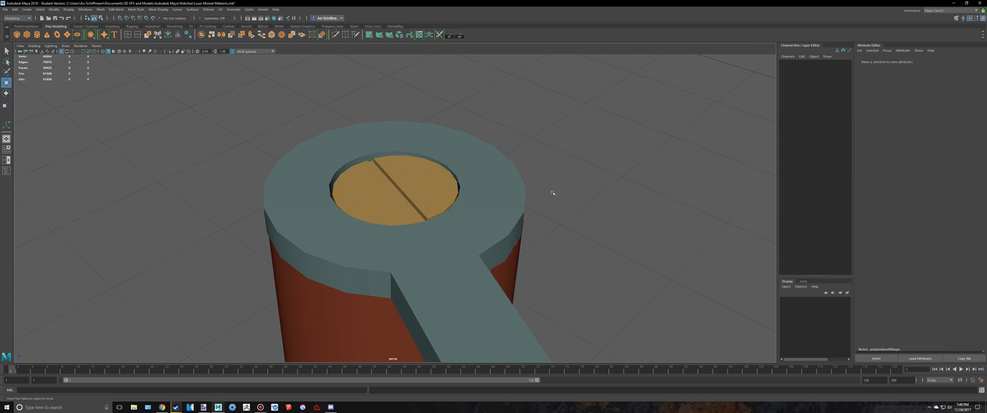
scroll(553, 194, "down", 5)
left_click_drag(529, 193, 571, 221, "alt")
left_click_drag(448, 226, 496, 191, "alt")
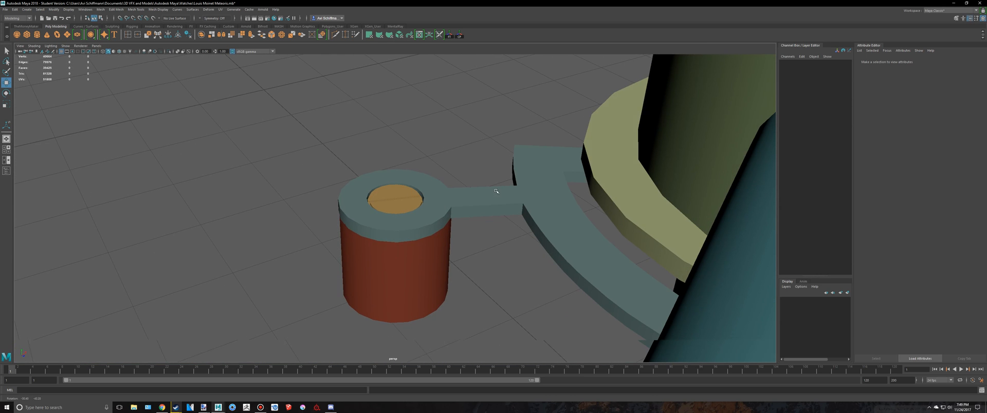
Step: Duplicate the eyelet's screw head in the top view and move the copy across to the upper-right eyelet
left_click(407, 205)
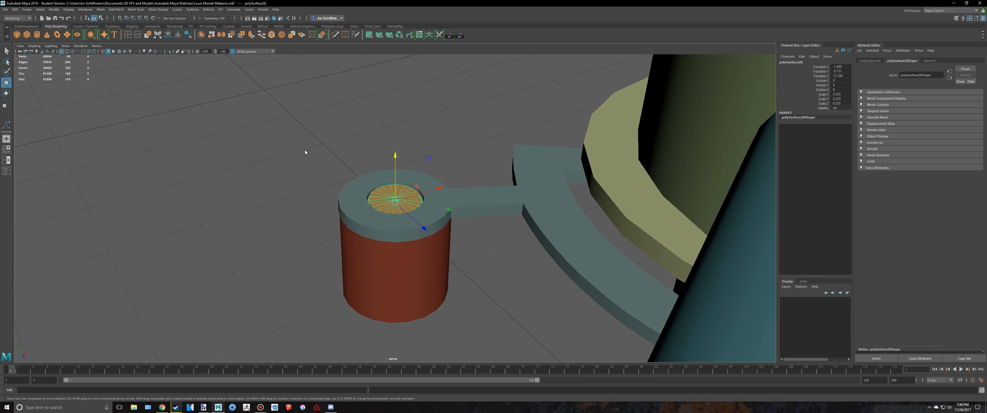
key("space")
key("space")
scroll(438, 204, "down", 15)
middle_click_drag(438, 204, 313, 178, "alt")
scroll(291, 181, "up", 5)
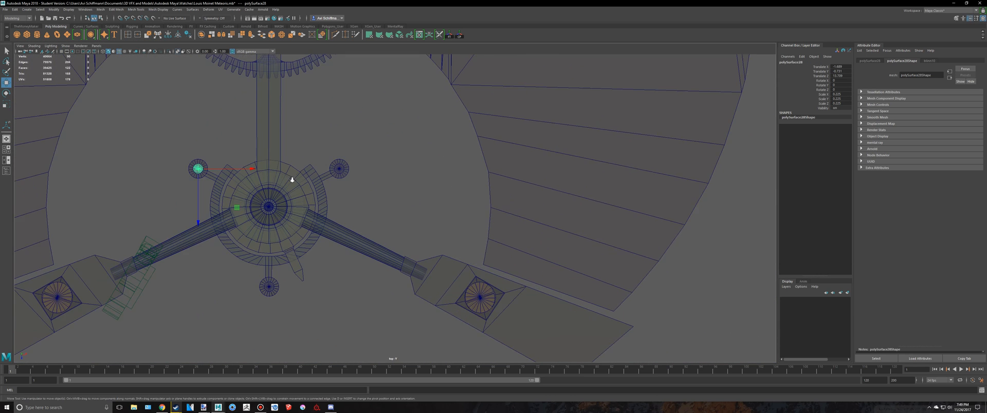
key("ctrl+d")
left_click_drag(175, 154, 332, 170)
key("f")
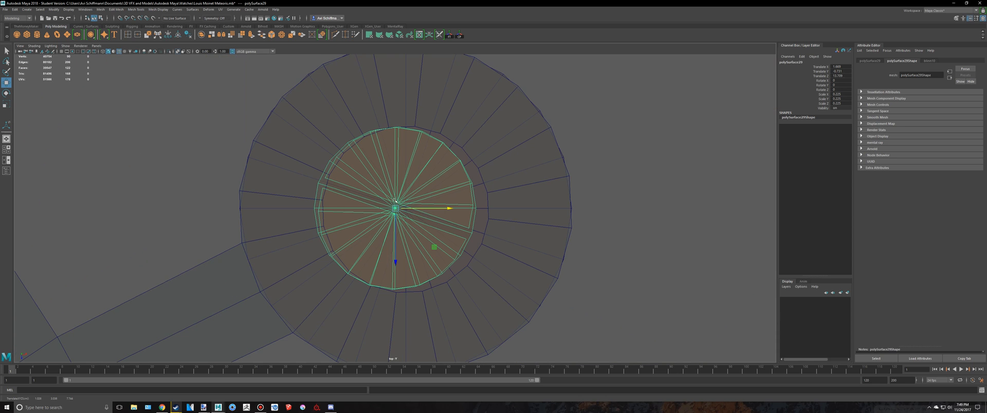
Step: Try to centre the copy in the upper-right eyelet's hole, check its depth in perspective, and undo its placement
left_click_drag(396, 209, 406, 208)
key("space")
key("space")
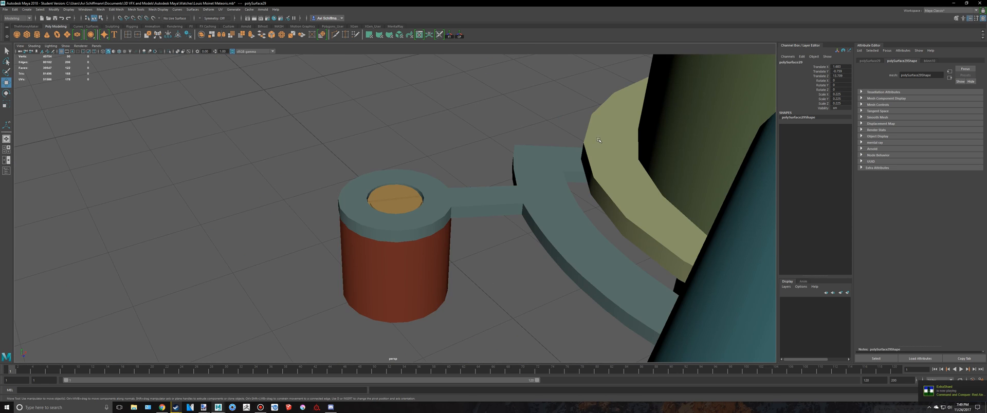
scroll(563, 158, "down", 5)
key("f")
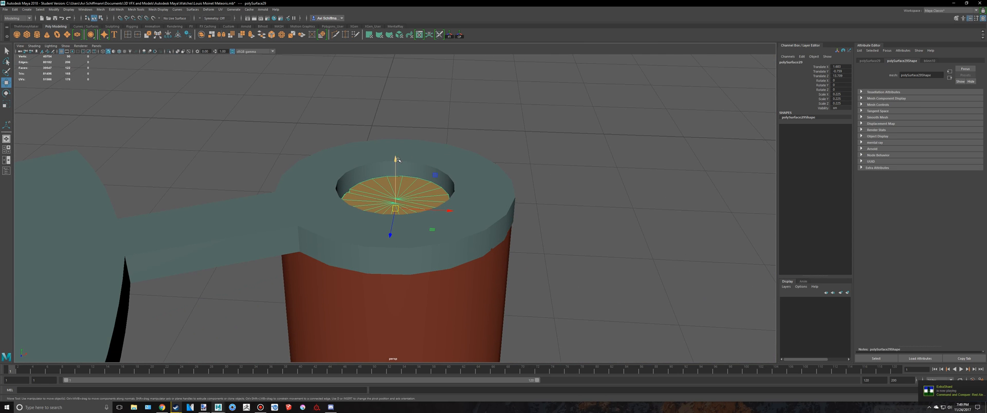
scroll(386, 149, "down", 10)
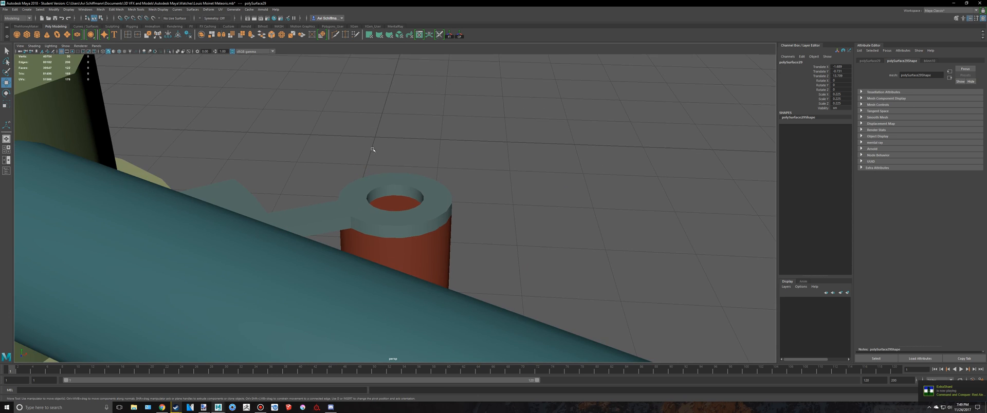
Step: Move the copied screw head along the horizontal axis only and centre it in the upper-right eyelet's hole
key("space")
key("space")
scroll(352, 161, "down", 10)
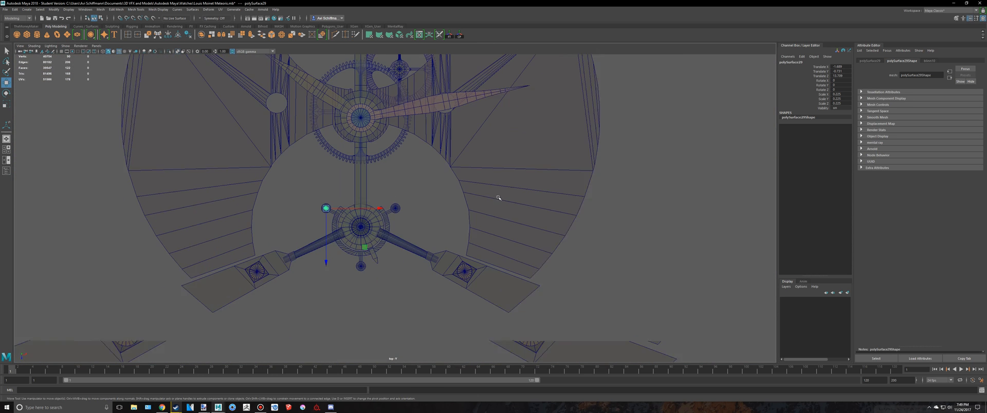
left_click_drag(357, 211, 441, 211)
key("ctrl+z")
key("f")
scroll(445, 209, "up", 2)
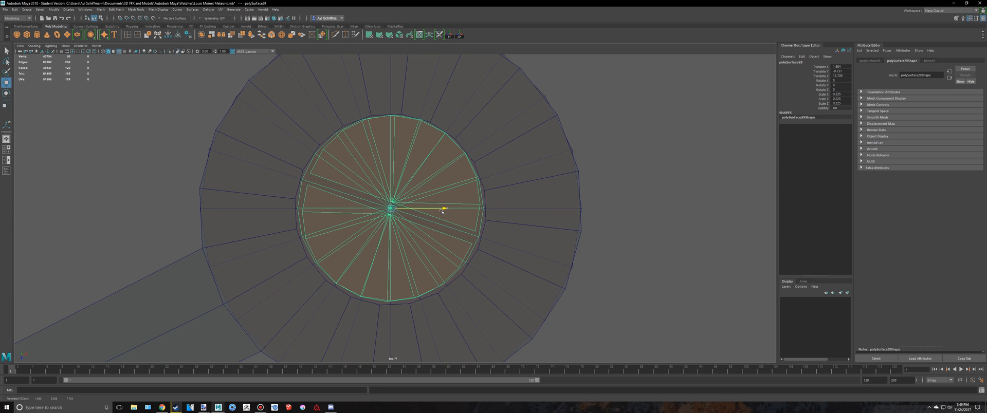
Step: Duplicate the screw head again and centre the copy in the bottom eyelet's hole
scroll(441, 212, "down", 12)
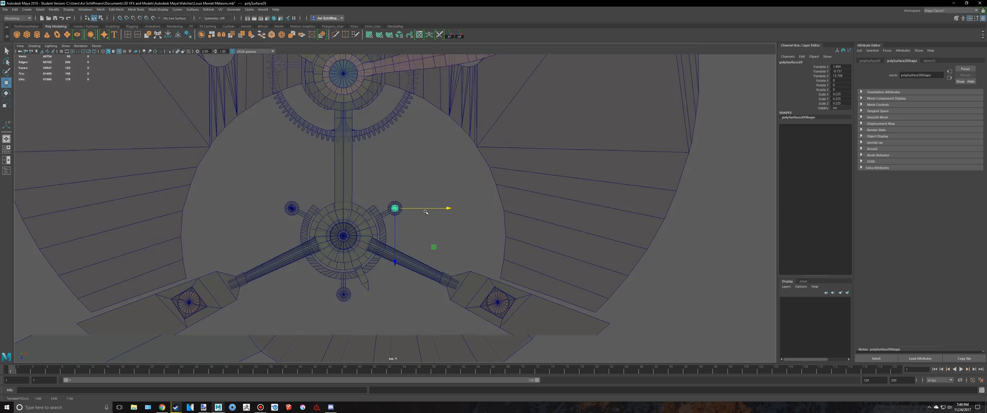
scroll(427, 245, "up", 2)
left_click_drag(431, 247, 411, 229, "shift")
key("f")
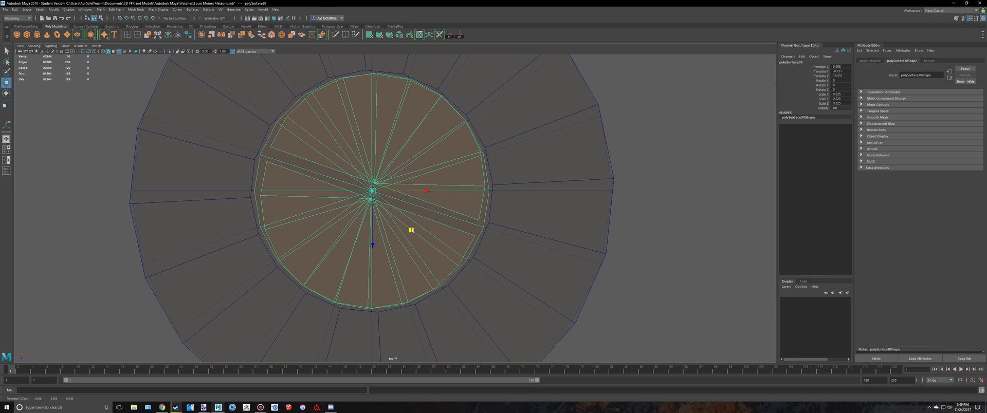
Step: Duplicate the screw head on the right foot of the lower bridge and show the copy in the top view
key("space")
key("space")
left_click(440, 277)
scroll(418, 282, "up", 4)
left_click_drag(418, 283, 412, 293, "alt")
scroll(412, 293, "down", 5)
middle_click_drag(412, 293, 402, 317, "alt")
left_click(444, 277)
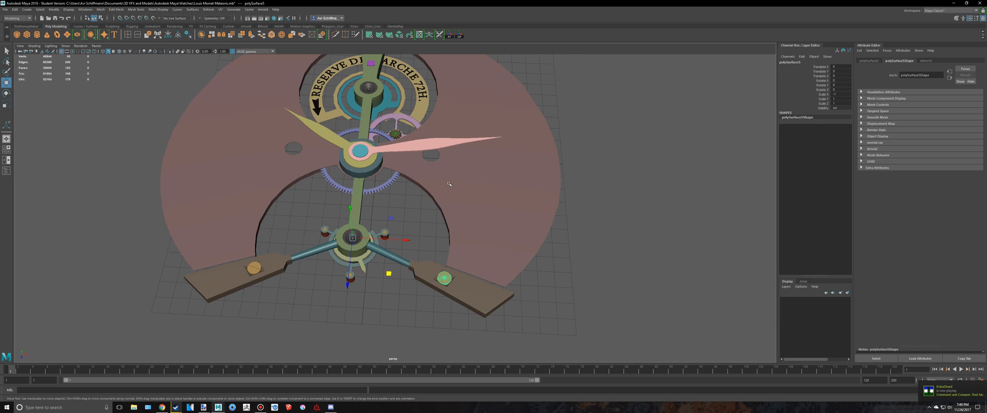
middle_click_drag(449, 183, 407, 188, "alt")
key("space")
key("space")
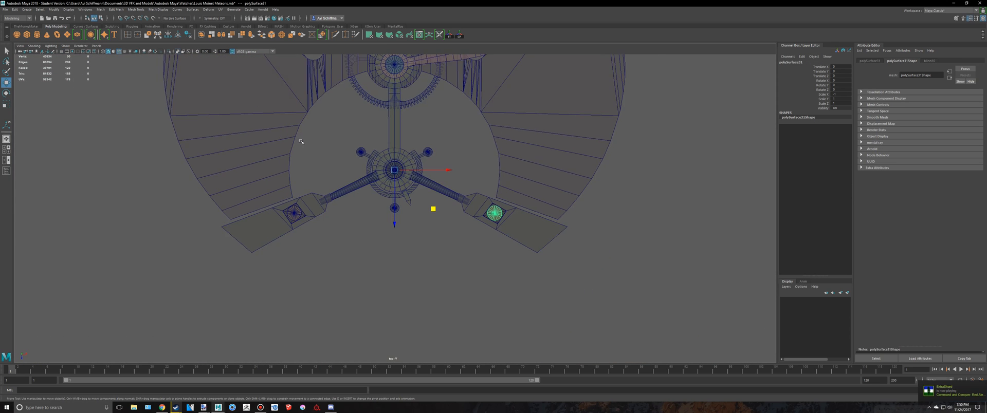
Step: Centre the duplicated screw head's pivot and move the copy over the plate's right hole beneath the minute hand
middle_click_drag(432, 222, 435, 209)
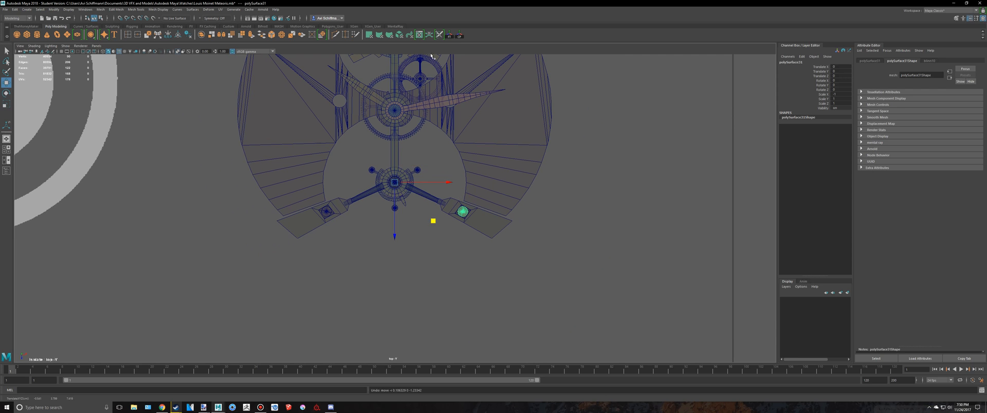
left_click(460, 37)
middle_click_drag(501, 250, 507, 152)
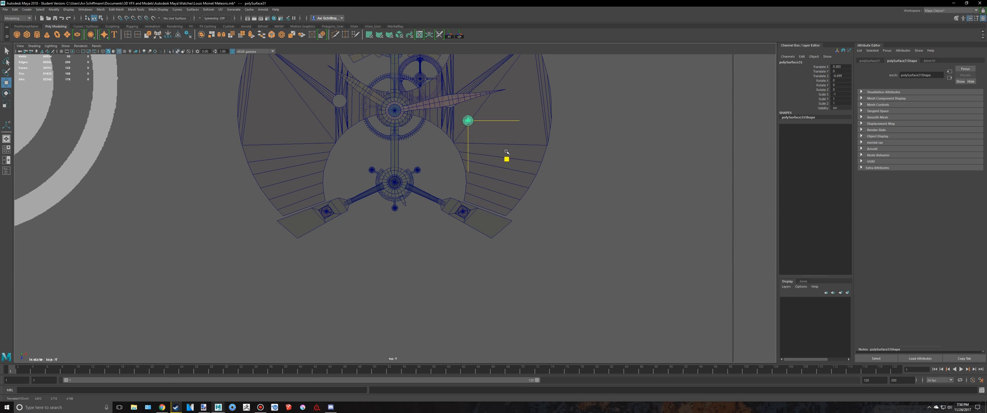
key("f")
key("r")
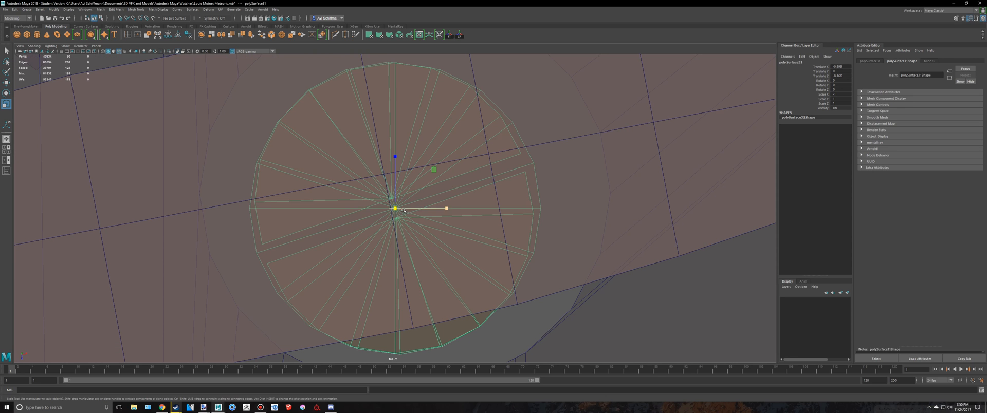
Step: Examine the matching plate screw's size, slot and shape on the reference watch model
key("alt+Tab")
left_click(596, 160)
middle_click_drag(300, 87, 390, 194, "alt")
left_click_drag(390, 194, 478, 185, "alt")
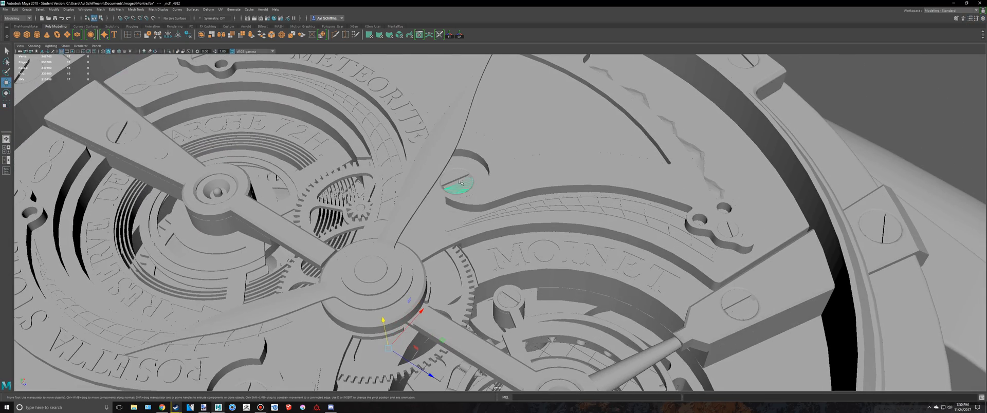
right_click_drag(460, 183, 522, 220, "alt")
left_click_drag(522, 220, 536, 196, "alt")
middle_click_drag(536, 196, 434, 135, "alt")
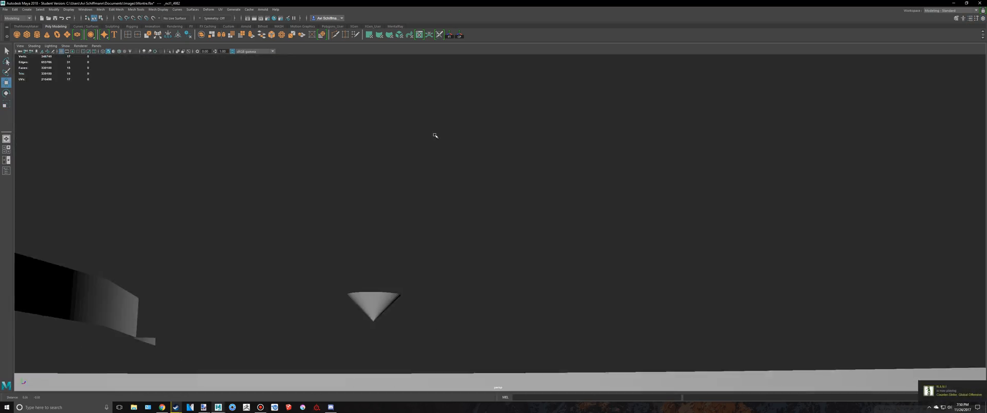
left_click_drag(435, 135, 487, 209, "alt")
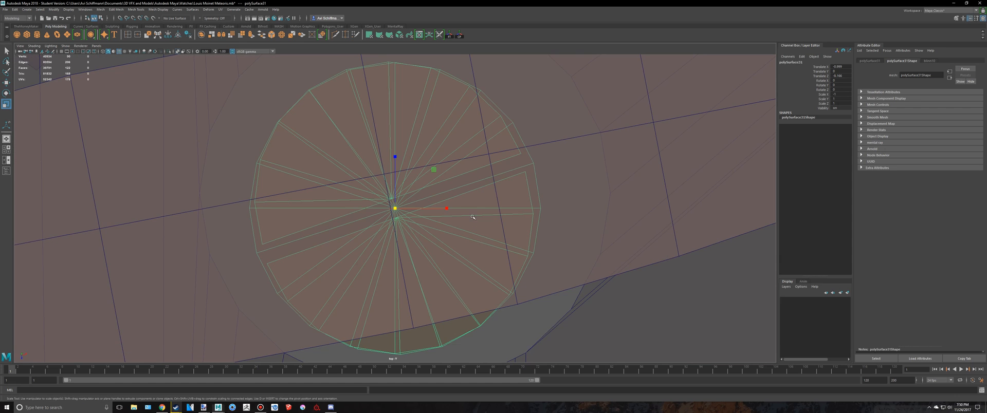
Step: Scale the copied screw head up uniformly and centre it in the plate's right hole in the top view
scroll(473, 217, "down", 10)
left_click(469, 216, "alt")
scroll(452, 212, "up", 6)
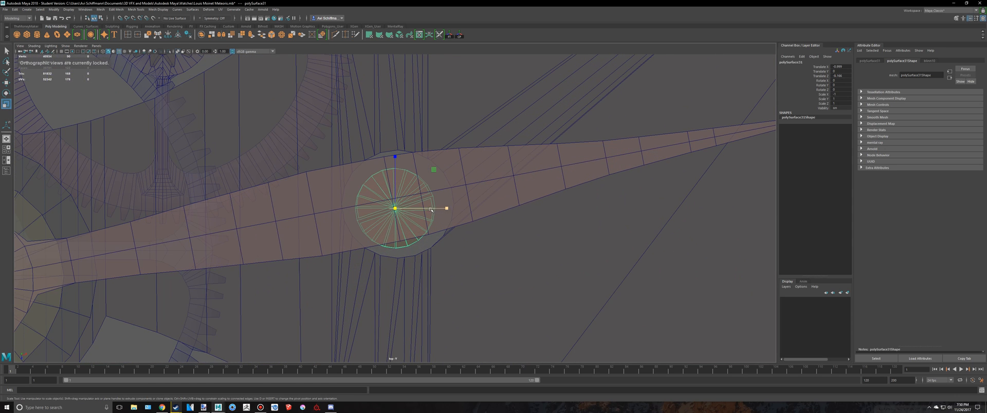
scroll(411, 211, "up", 3)
left_click_drag(410, 215, 400, 202)
key("w")
key("r")
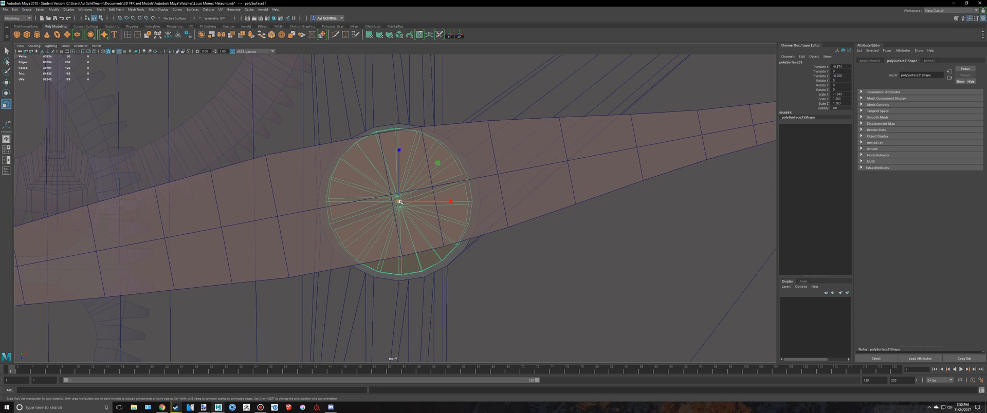
key("w")
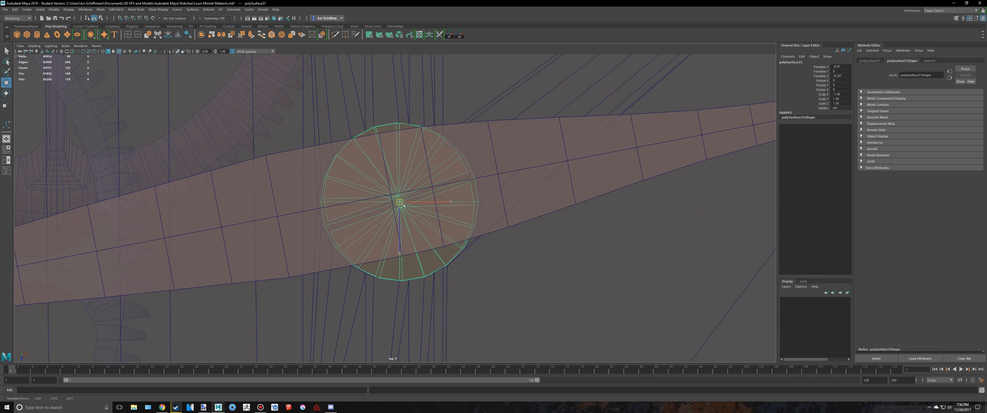
key("r")
left_click_drag(403, 205, 404, 205)
key("space")
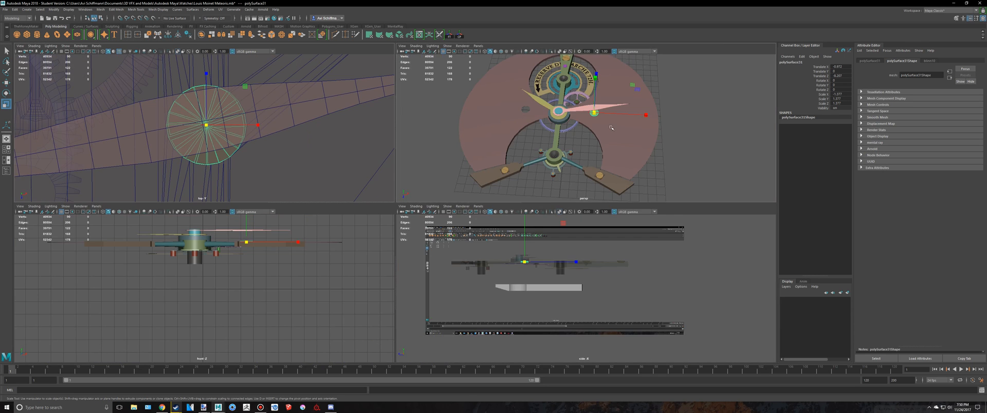
Step: Lower the copied screw head into the plate's right hole in perspective and enlarge it to fit the rim
key("space")
key("f")
scroll(553, 170, "down", 3)
key("f")
left_click_drag(463, 183, 406, 188, "alt")
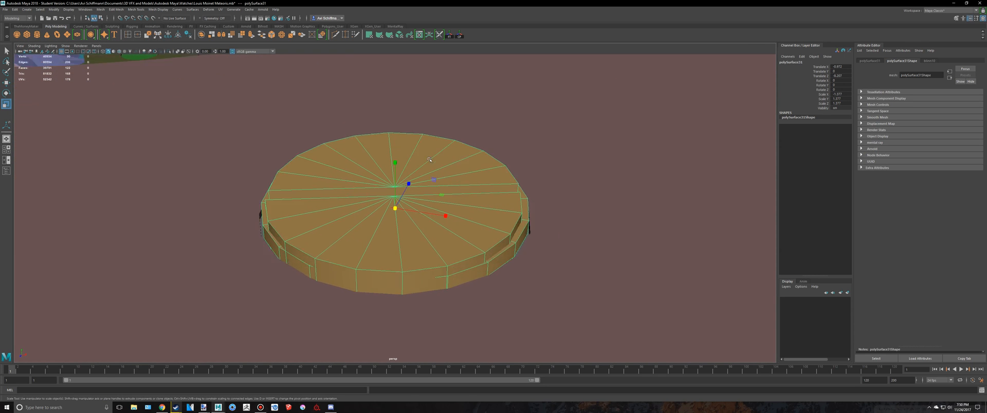
scroll(429, 160, "up", 2)
key("w")
left_click_drag(405, 188, 483, 203, "alt")
key("r")
Step: Check on the reference watch how deep the screw sits in the plate around the hands
key("alt+Tab")
scroll(462, 232, "down", 3)
left_click(366, 209)
scroll(366, 209, "down", 4)
left_click_drag(366, 227, 372, 200, "alt")
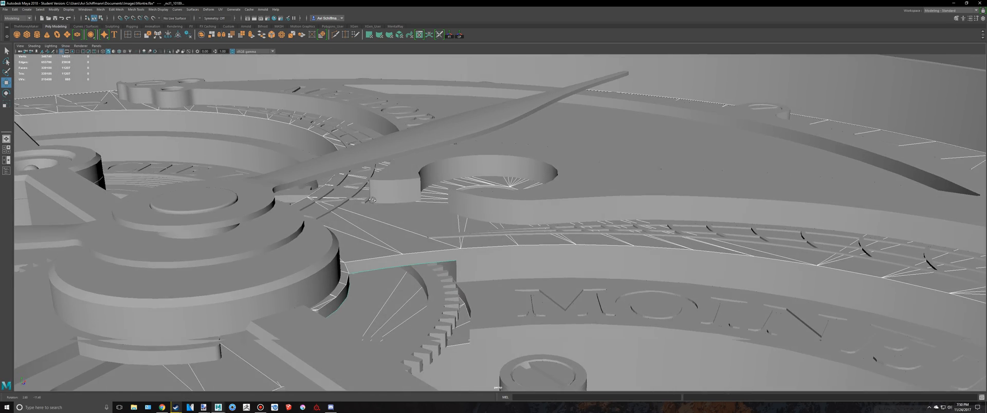
scroll(391, 183, "down", 3)
left_click_drag(443, 280, 457, 252, "alt")
key("alt+Tab")
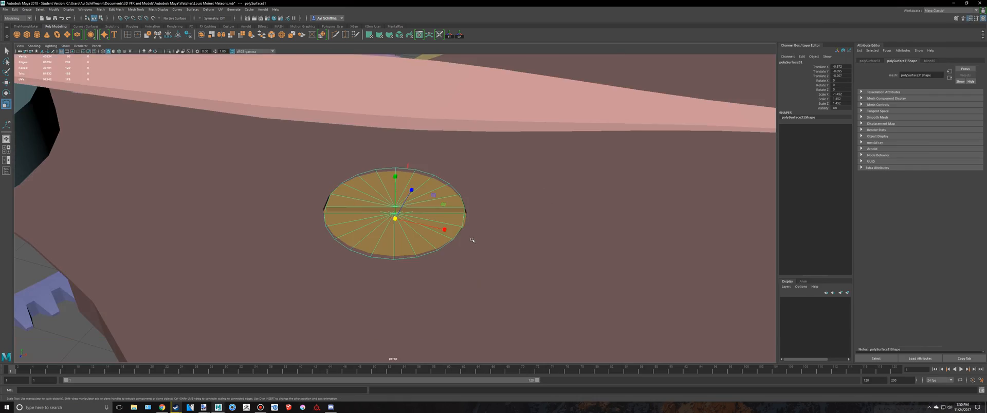
Step: Lower the screw head slightly further so it sits just below the plate's surface
scroll(349, 222, "down", 5)
key("ctrl+shift+d")
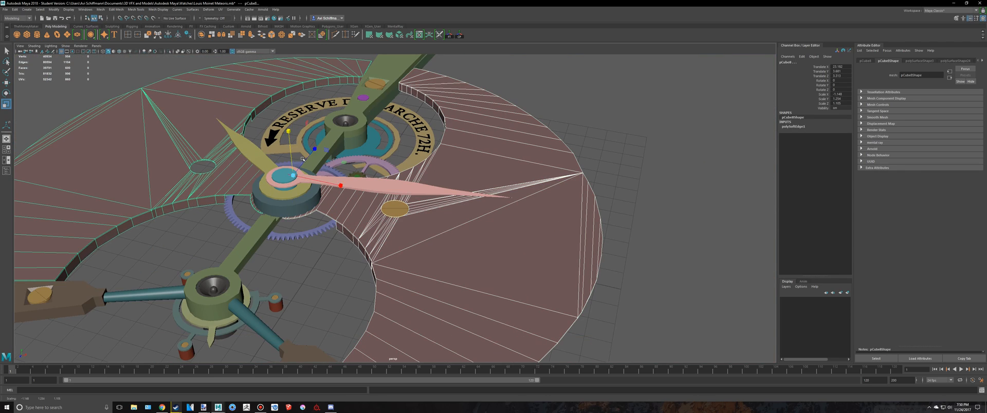
scroll(303, 159, "up", 4)
left_click_drag(329, 206, 336, 174, "alt")
scroll(360, 196, "up", 4)
left_click(398, 212)
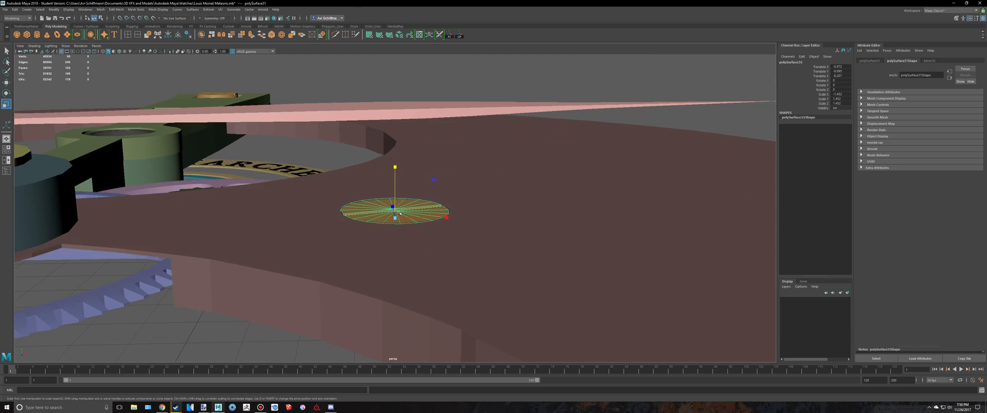
scroll(399, 213, "up", 5)
key("w")
left_click_drag(396, 158, 321, 201)
Step: Try the smooth mesh preview on the screw head and return it to the unsmoothed display
key("3")
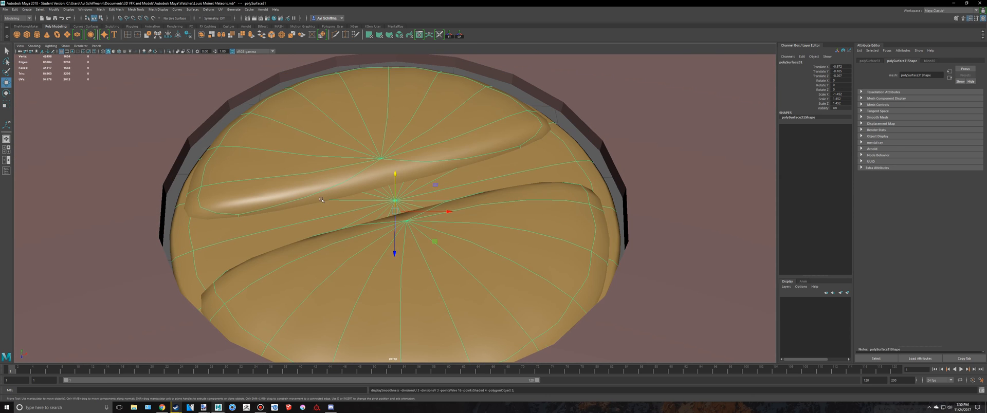
left_click(113, 154)
key("3")
key("1")
left_click(329, 206)
Step: Move the plate screw head's pivot to the centre of the watch hands in the top view
scroll(236, 202, "down", 8)
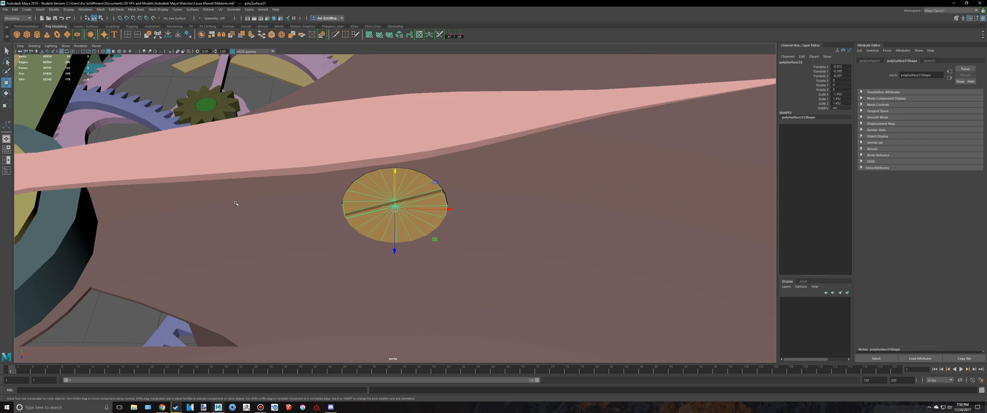
key("space")
key("space")
scroll(455, 223, "down", 3)
scroll(455, 223, "up", 4)
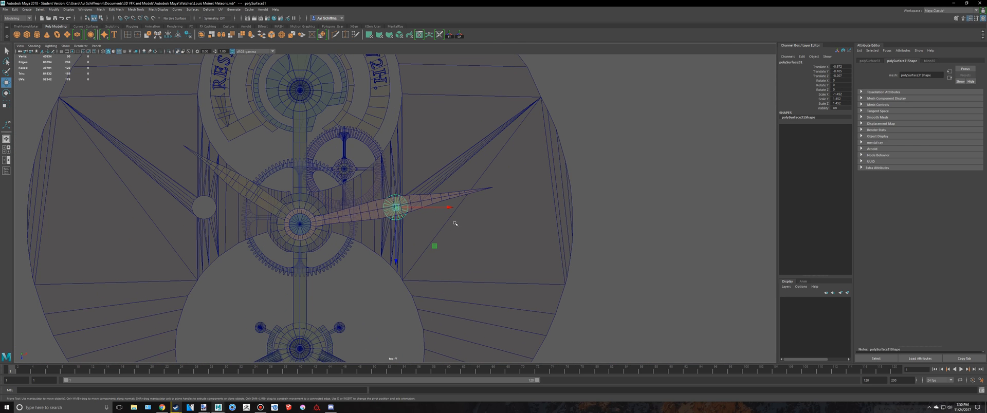
middle_click_drag(448, 214, 494, 220, "alt")
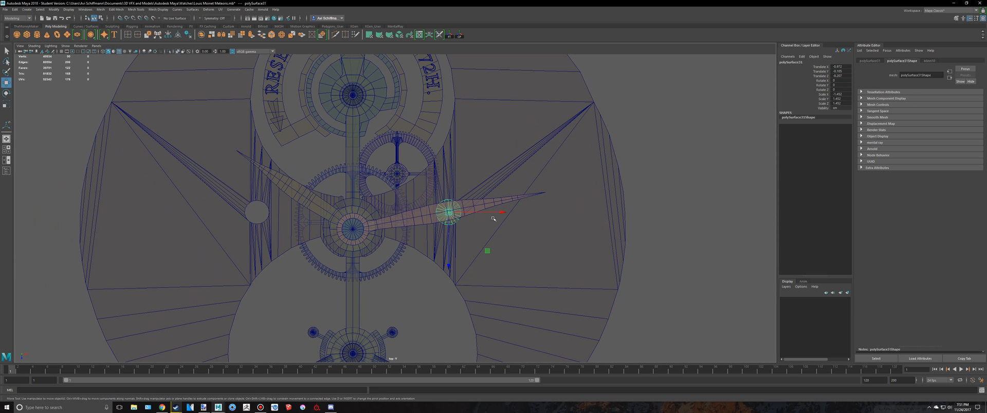
scroll(455, 213, "up", 2)
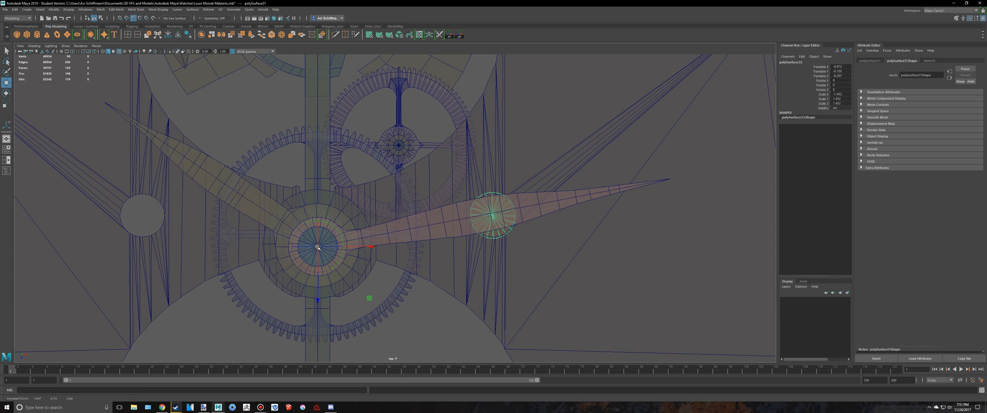
middle_click_drag(478, 228, 486, 227, "alt")
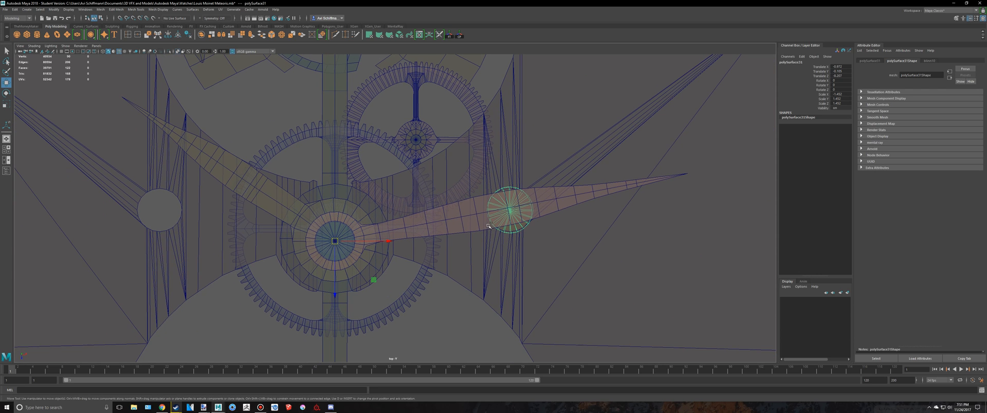
Step: Duplicate the plate screw head, try to mirror the copy with freehand scaling along X, and undo the scaling
left_click_drag(389, 242, 282, 238)
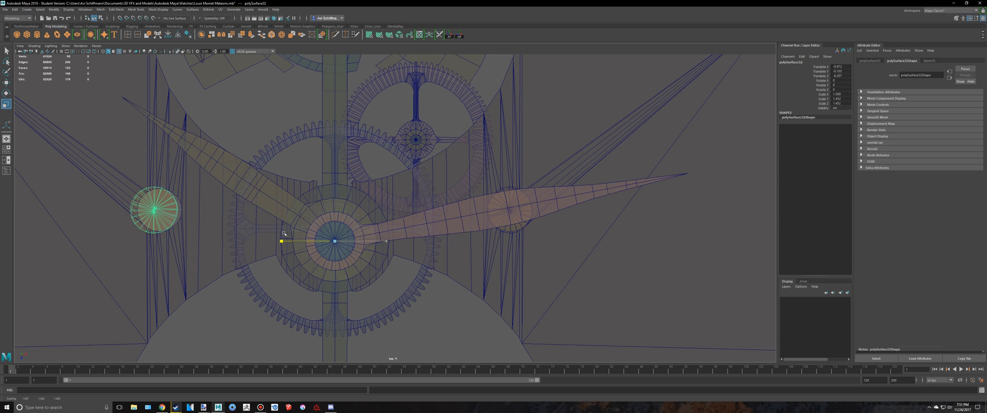
left_click_drag(388, 244, 390, 244)
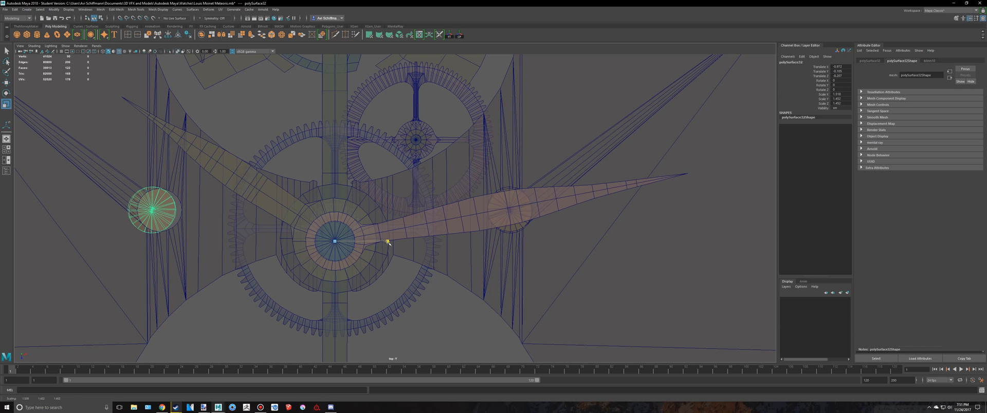
key("ctrl+z")
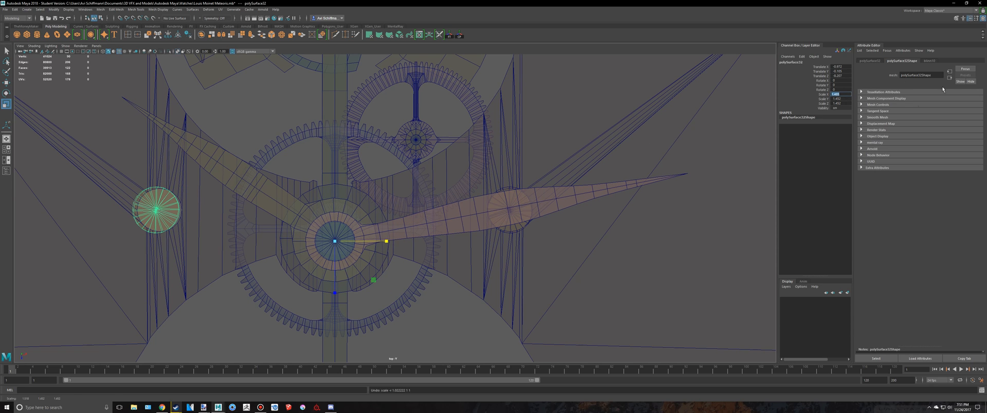
key("ctrl+z")
key("ctrl+z")
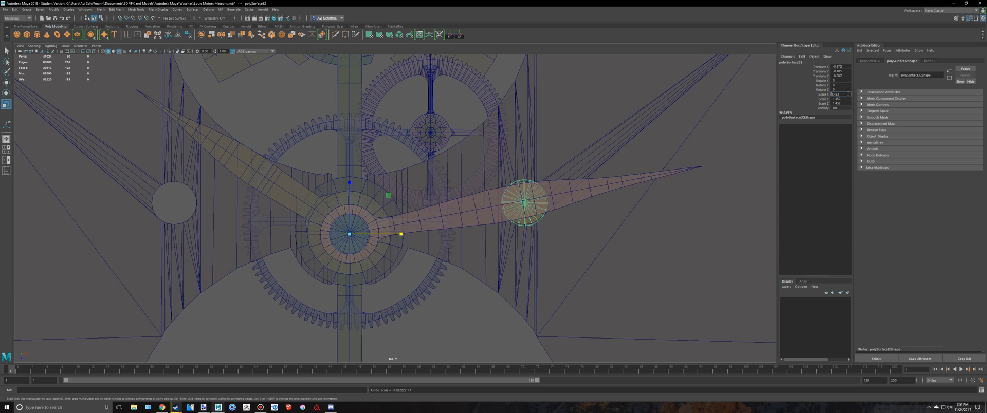
Step: Mirror the copy into the plate's left hole by reversing the sign of its Scale X, and centre its pivot
key("Return")
scroll(395, 206, "down", 3)
key("space")
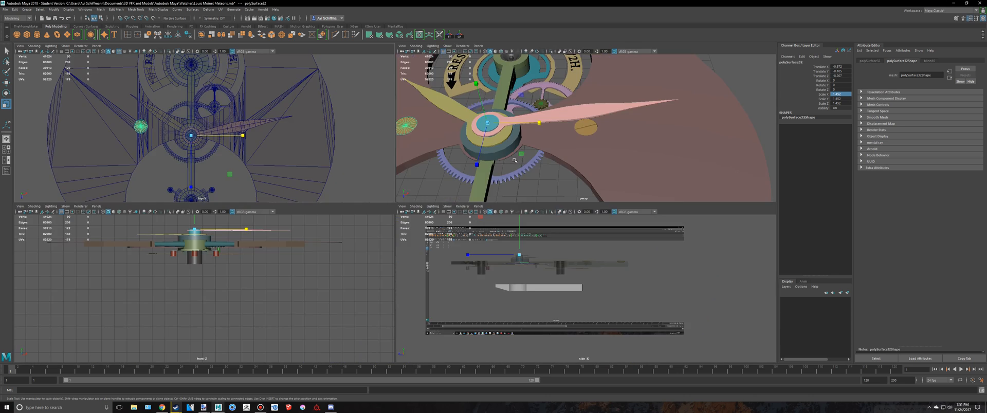
key("space")
middle_click_drag(238, 223, 465, 201, "alt")
left_click(253, 342)
scroll(273, 298, "down", 4)
left_click_drag(344, 138, 320, 182, "alt")
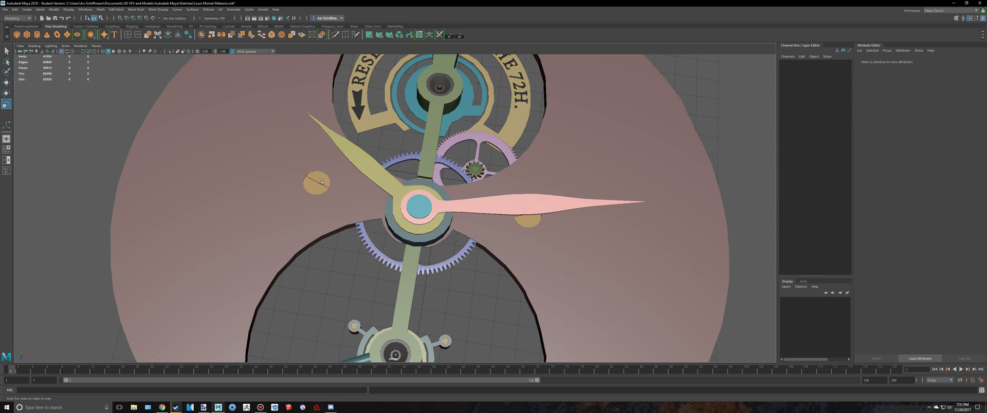
left_click(319, 182)
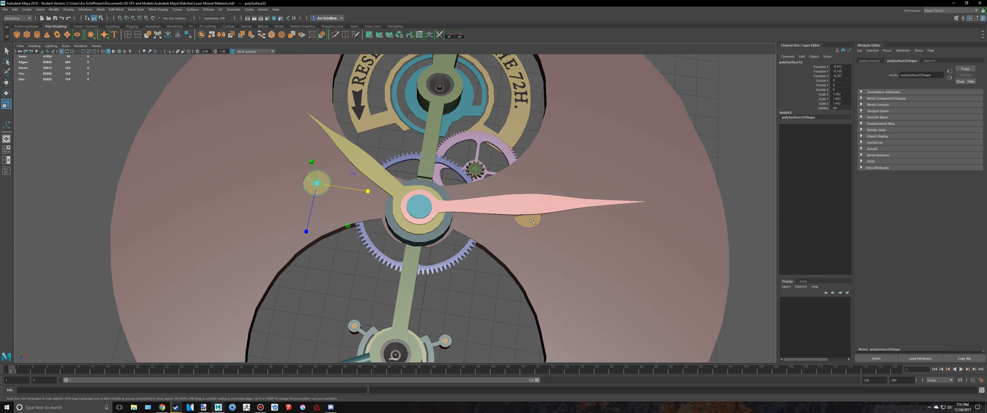
Step: Save the scene with both plate screw heads in place
left_click(466, 301)
scroll(466, 302, "down", 6)
left_click_drag(466, 302, 463, 280, "alt")
scroll(463, 279, "up", 3)
key("ctrl+s")
Step: Centre the pivot of the plate's right screw head and rotate it about the Y axis to vary its slot angle
left_click(480, 209)
left_click_drag(519, 229, 474, 219, "alt")
scroll(473, 219, "up", 3)
left_click(487, 255)
key("e")
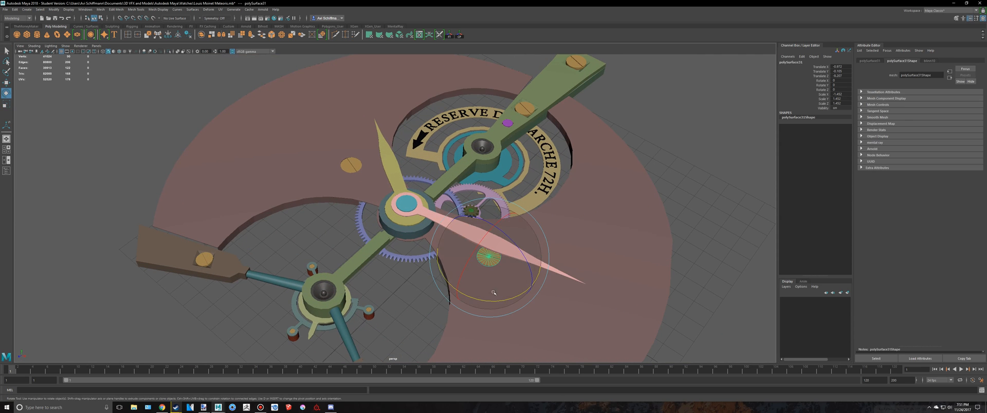
key("ctrl+z")
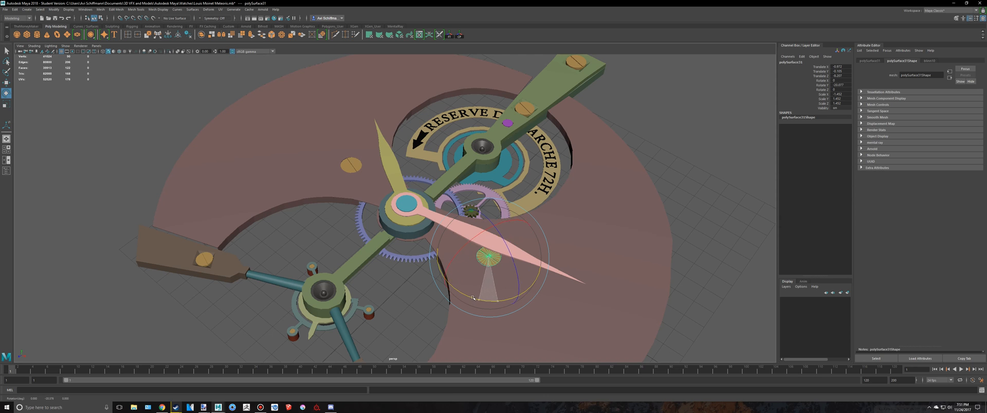
left_click_drag(473, 299, 466, 297)
Step: Try to rotate the left foot's screw head, undo that, and centre the pivots of the left and right foot screw heads
scroll(302, 255, "down", 3)
left_click(274, 243)
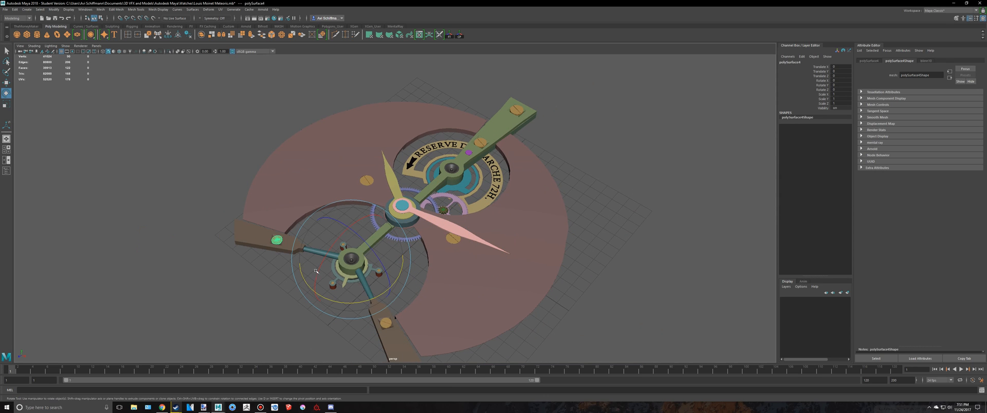
left_click_drag(359, 304, 374, 299)
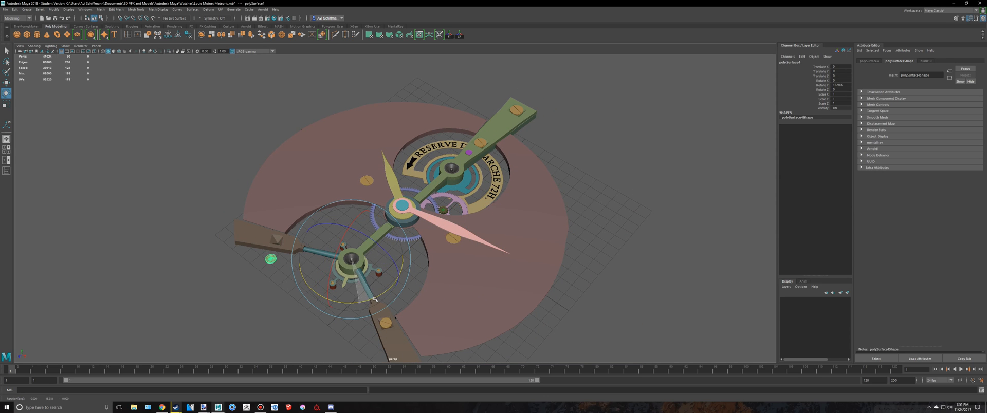
left_click(459, 35)
left_click(386, 325)
key("g")
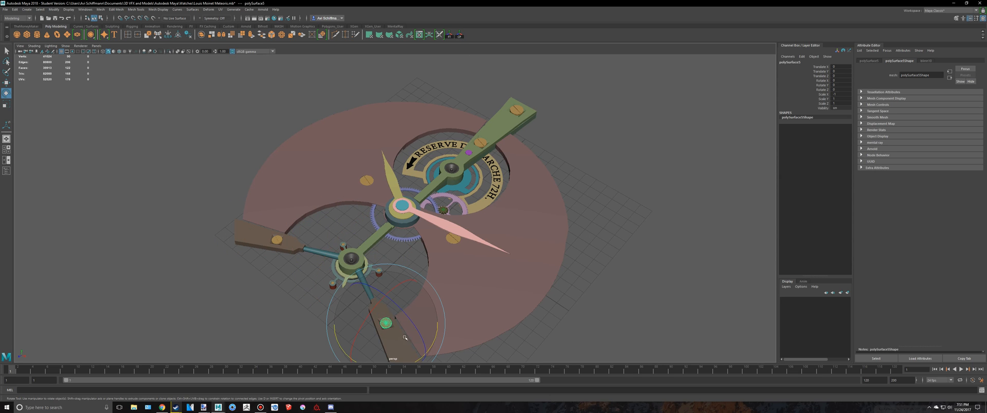
Step: Rotate the screw heads on the right and left feet about the Y axis to vary their slot angles
middle_click_drag(386, 324, 388, 247, "alt")
left_click_drag(405, 288, 378, 287)
left_click(276, 170)
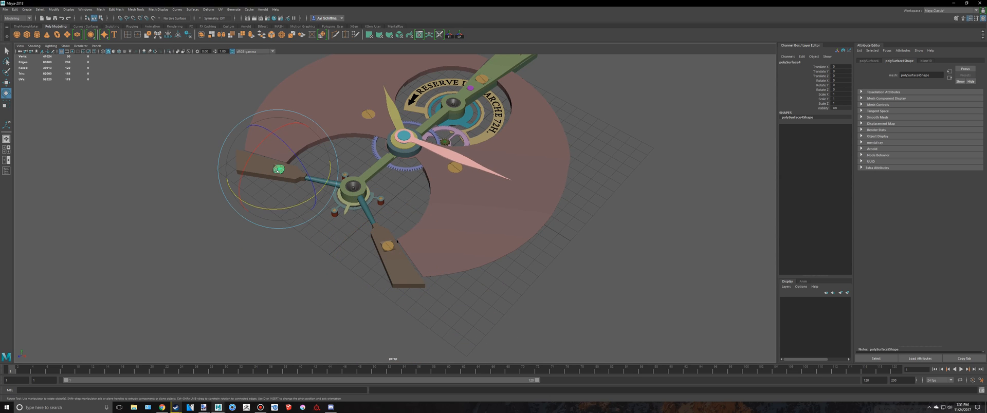
scroll(471, 57, "up", 5)
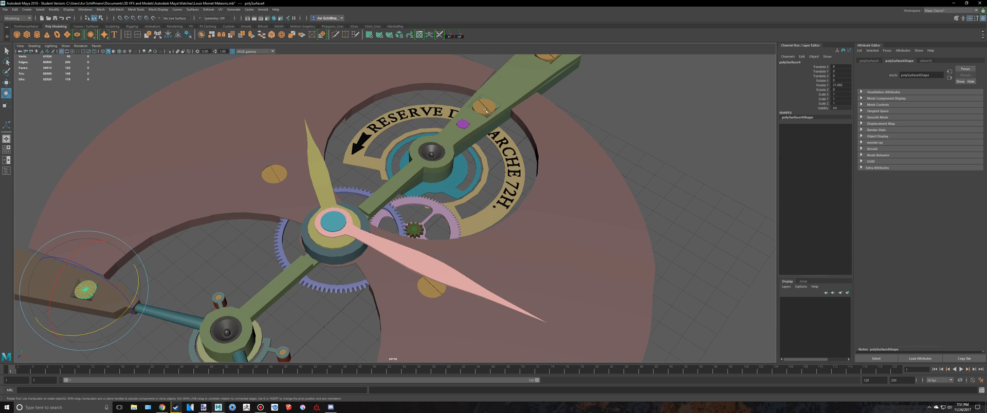
Step: Rotate the inner and outer screw heads on the upper bridge about the Y axis to give their slots different angles
left_click(484, 106)
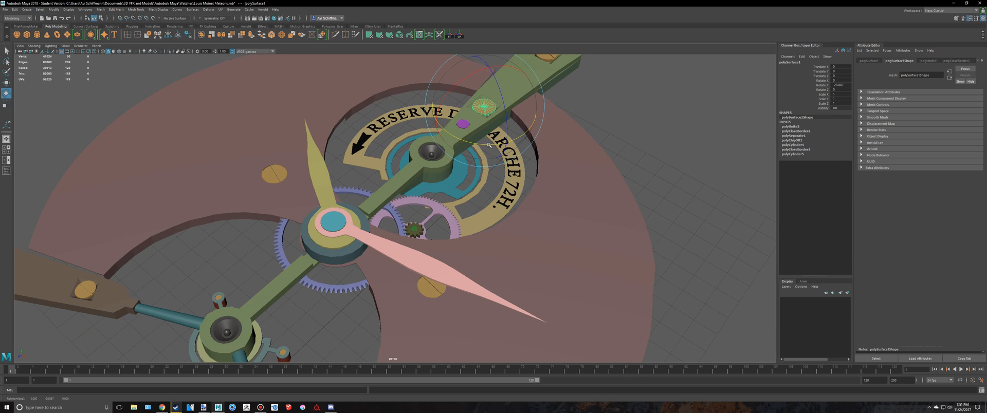
scroll(501, 123, "down", 3)
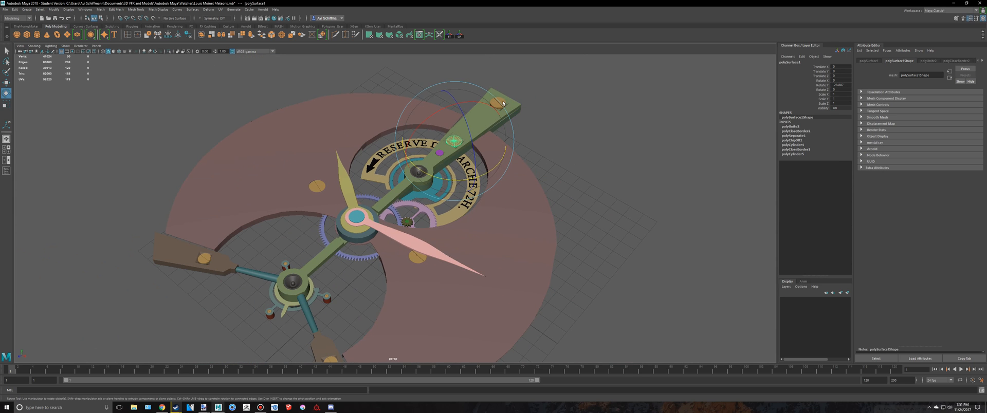
left_click(503, 103)
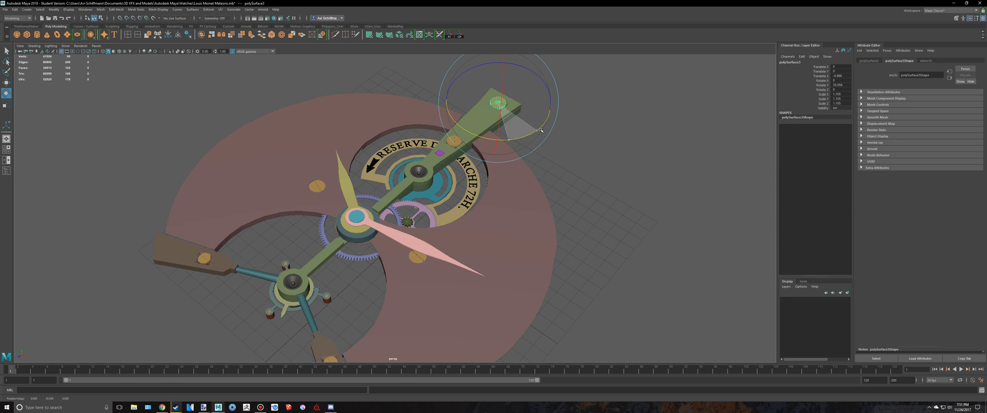
left_click(605, 180)
Step: Rotate the small screw head on the balance wheel's right weight about the Y axis to vary its slot angle
left_click_drag(604, 180, 590, 202, "alt")
scroll(485, 249, "up", 3)
middle_click_drag(485, 248, 480, 139, "alt")
scroll(364, 239, "up", 5)
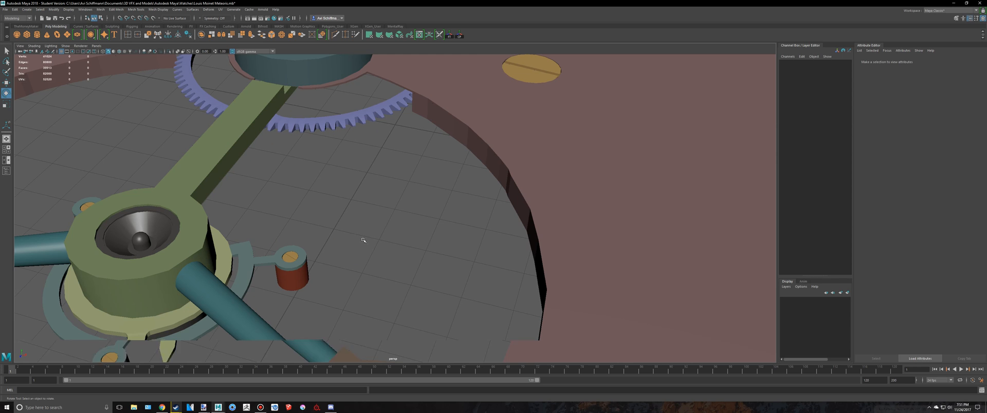
left_click(290, 257)
left_click_drag(294, 294, 292, 294)
scroll(292, 295, "down", 5)
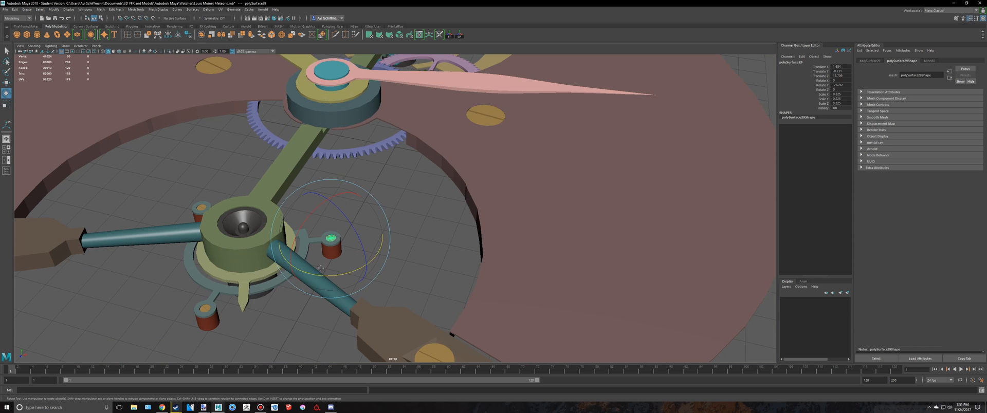
Step: Rotate the small screw heads on the balance wheel's remaining left weights about the Y axis to vary their slot angles
middle_click_drag(218, 321, 290, 265, "alt")
left_click(281, 249)
left_click_drag(294, 284, 301, 271)
key("e")
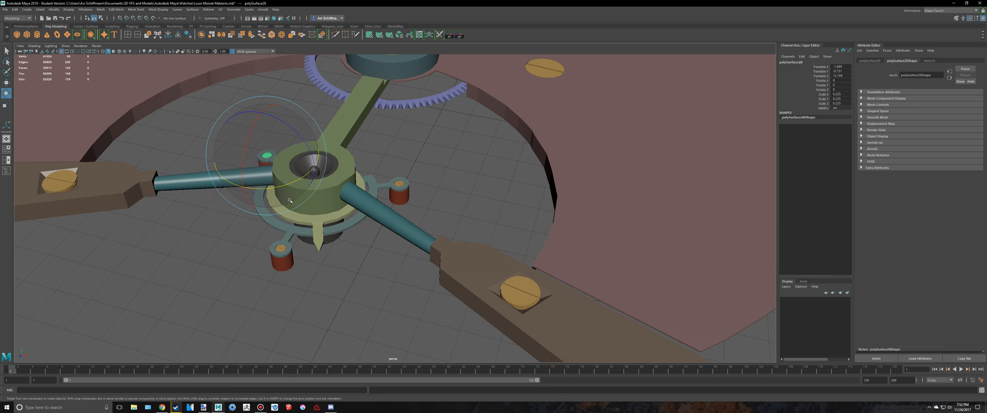
left_click(330, 294)
Step: Save the scene with the varied screw slot angles, accepting the student version notice
scroll(346, 278, "down", 5)
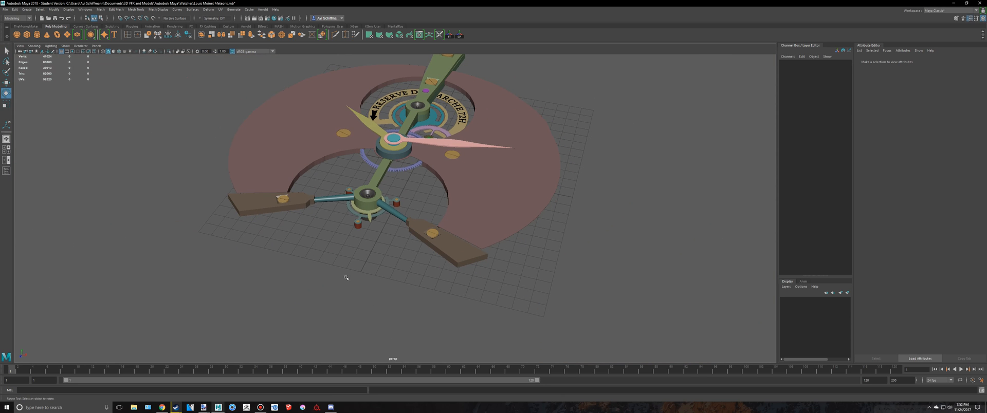
left_click_drag(388, 207, 441, 241, "alt")
scroll(440, 241, "down", 4)
key("ctrl+s")
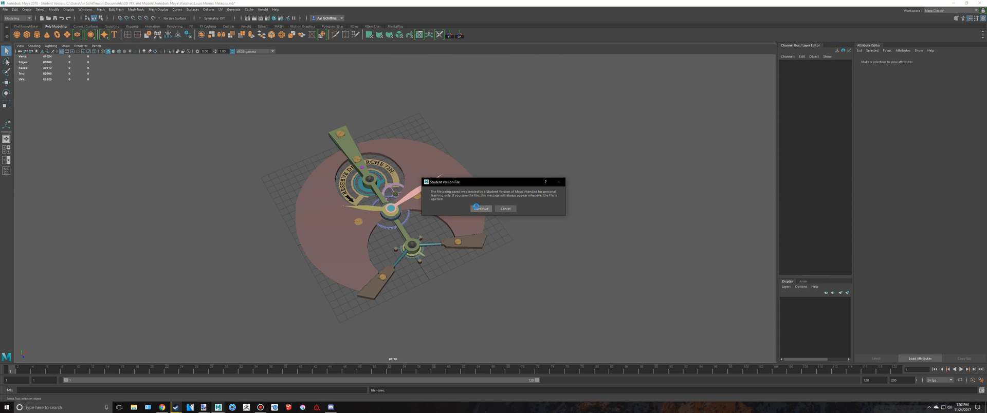
left_click(481, 209)
left_click_drag(488, 222, 386, 202, "alt")
scroll(386, 201, "up", 5)
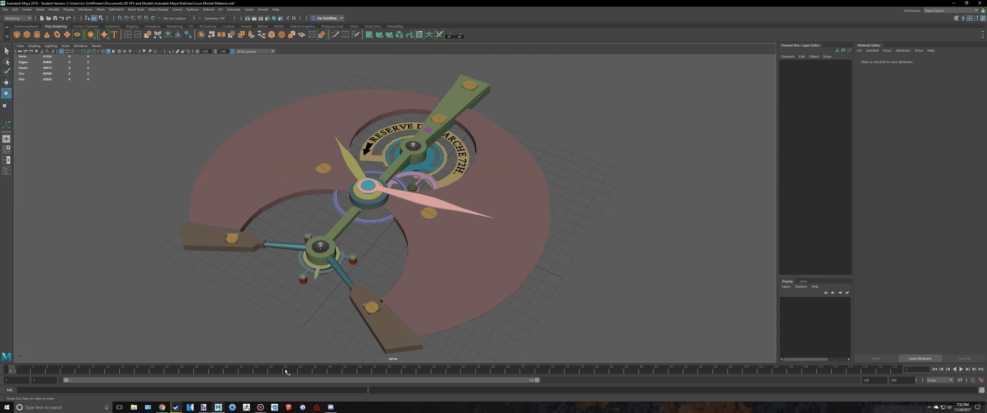